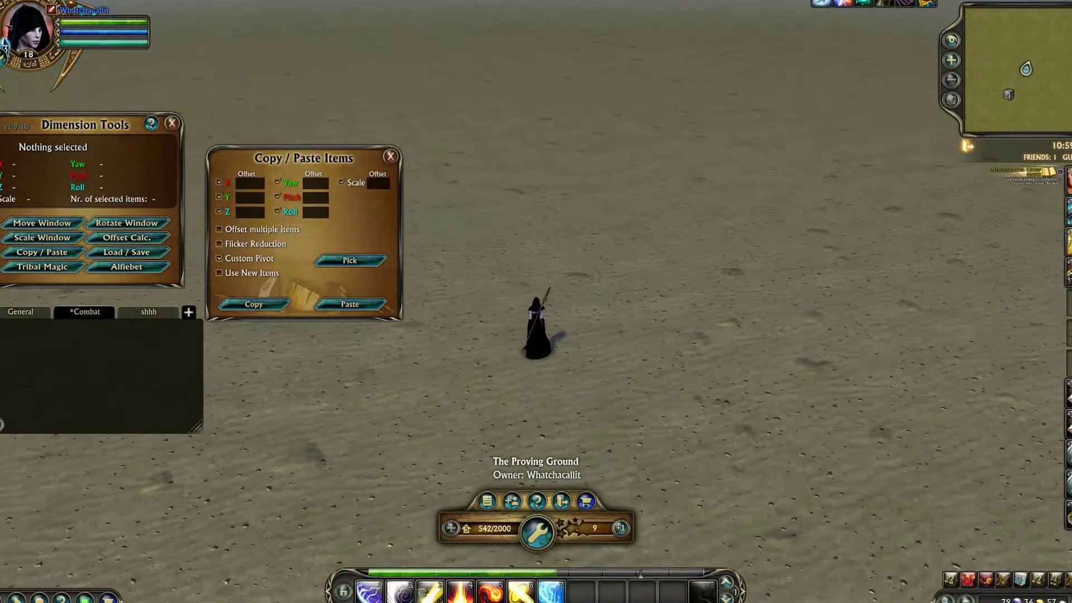
# Step: Place a Building Block: Metal Pole from the bags and enlarge it to about 1.87 scale
pyautogui.press('b')
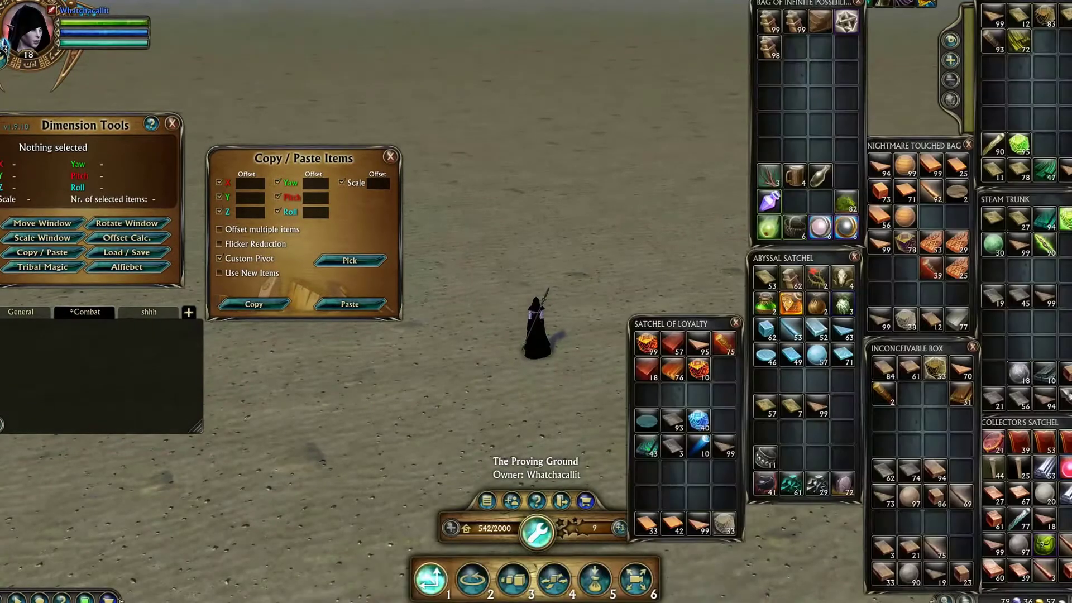
pyautogui.moveTo(726, 268)
pyautogui.mouseDown(button='right')
pyautogui.moveTo(725, 237)
pyautogui.moveTo(725, 271)
pyautogui.mouseUp(button='right')
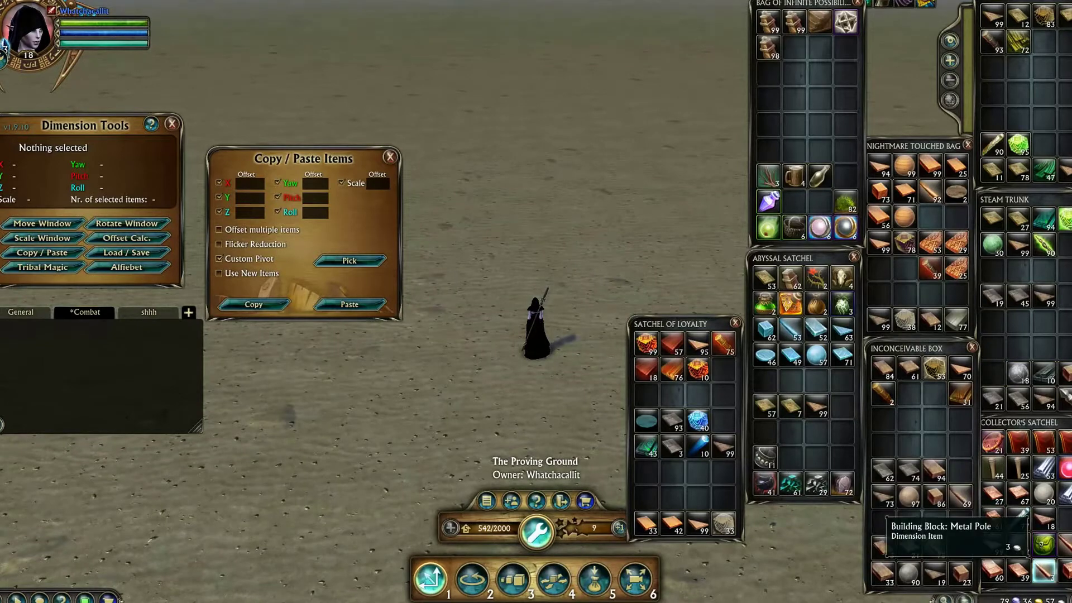
pyautogui.press('4')
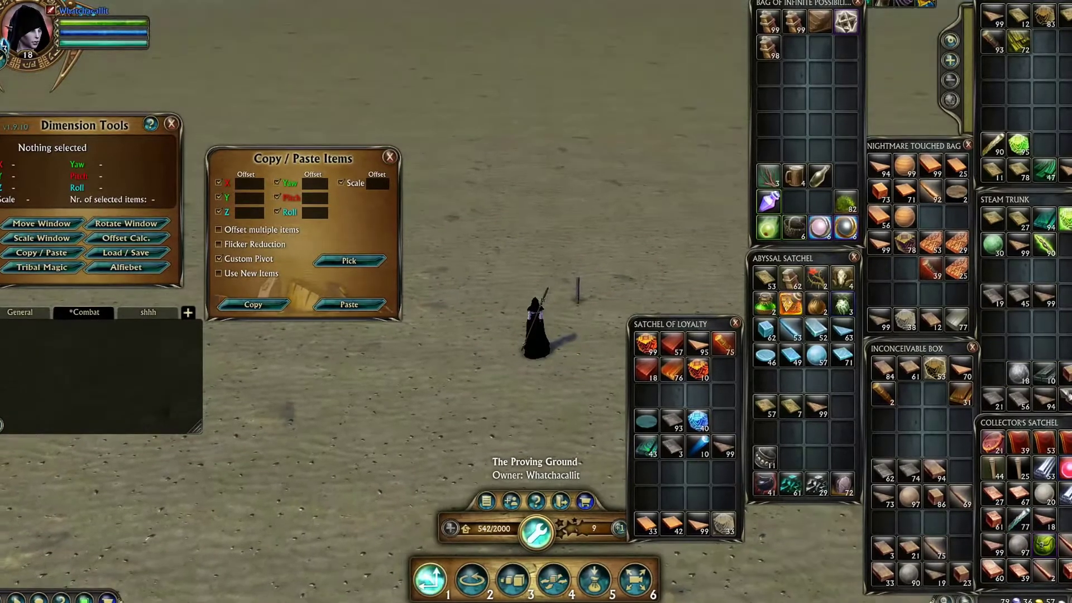
pyautogui.click(575, 293)
pyautogui.click(512, 579)
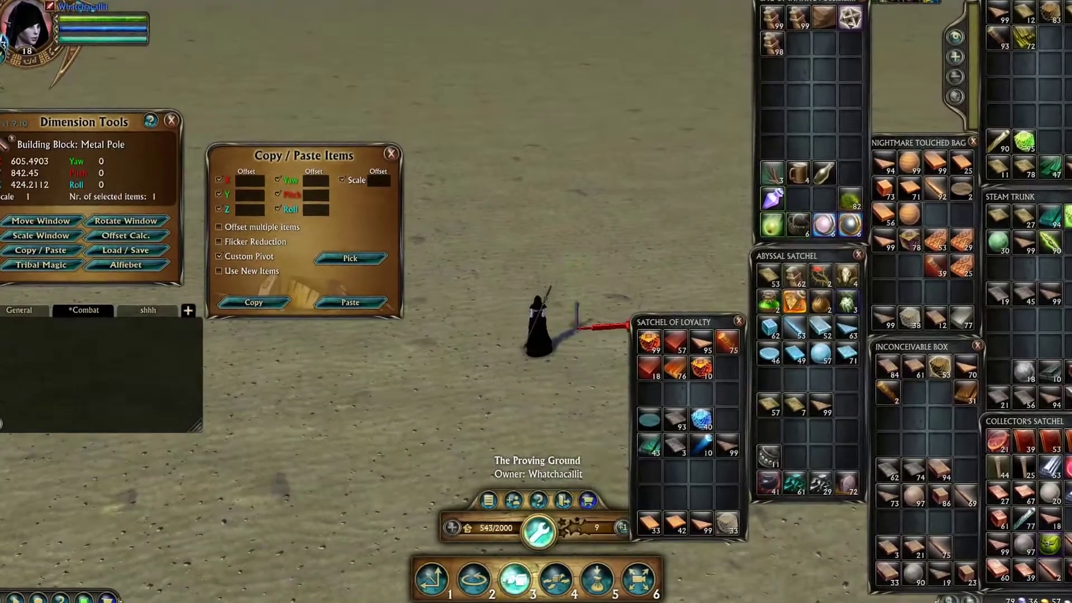
pyautogui.press('b')
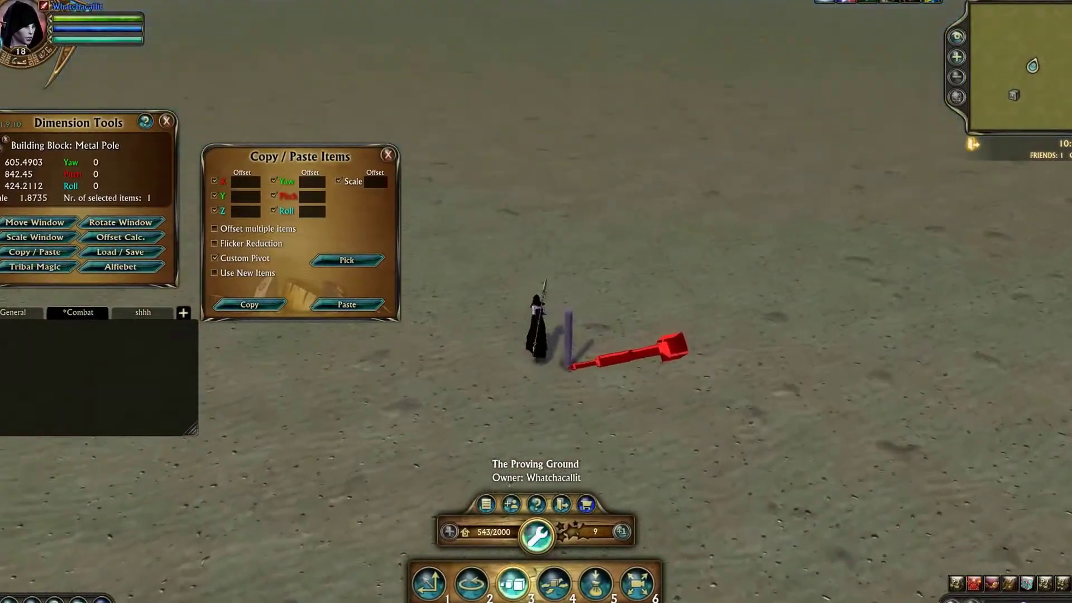
# Step: Exit Edit Mode, leaving the 1.8735-scale metal pole standing unselected
pyautogui.click(537, 535)
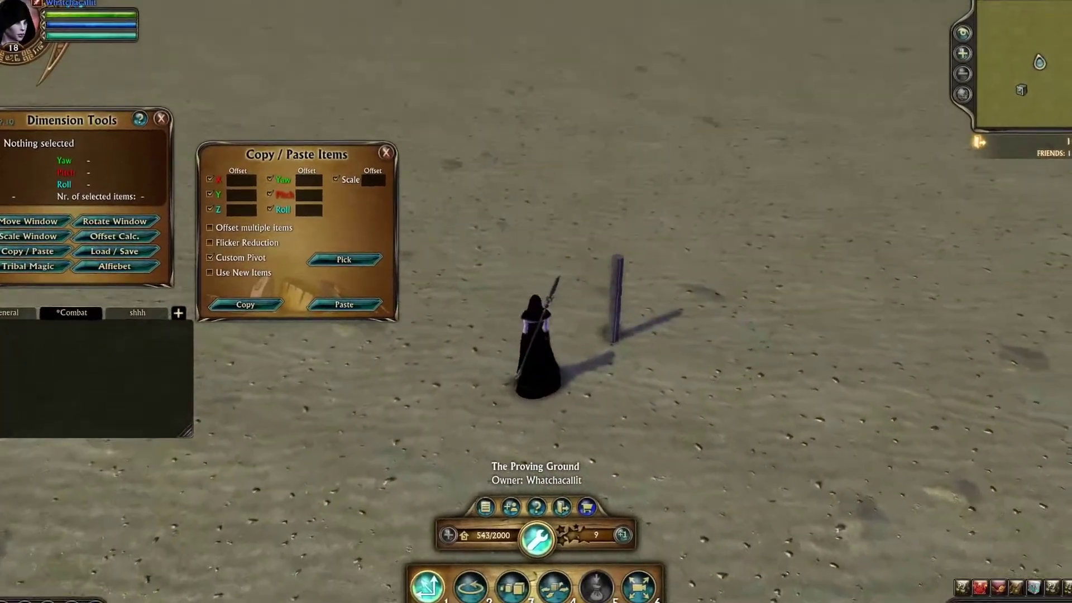
# Step: Reselect the metal pole in Edit Mode and set its scale to 1.5056 in the Scale Window
pyautogui.click(617, 295)
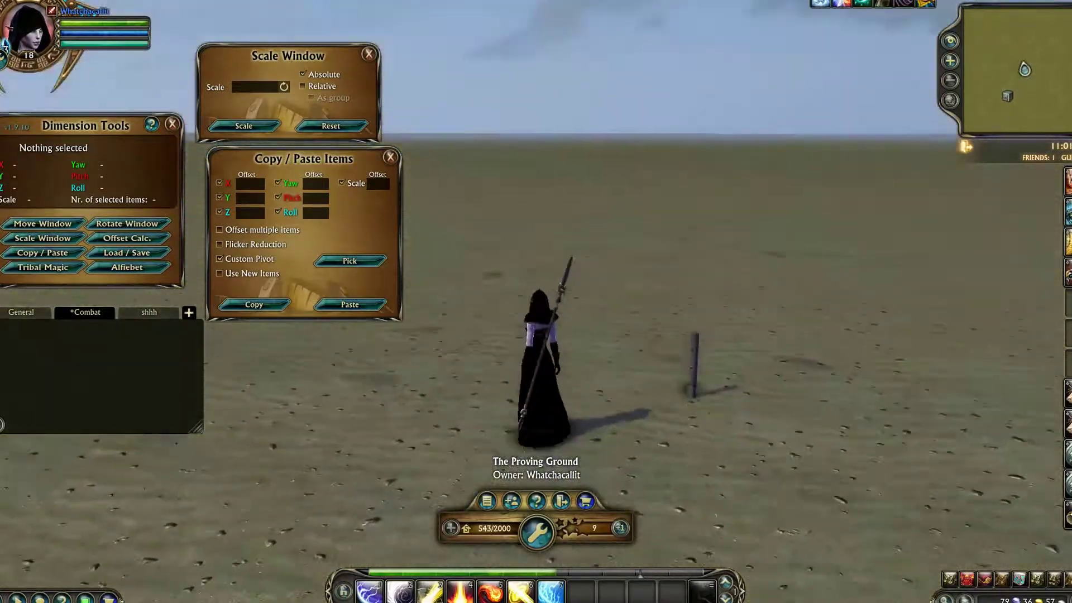
pyautogui.click(559, 501)
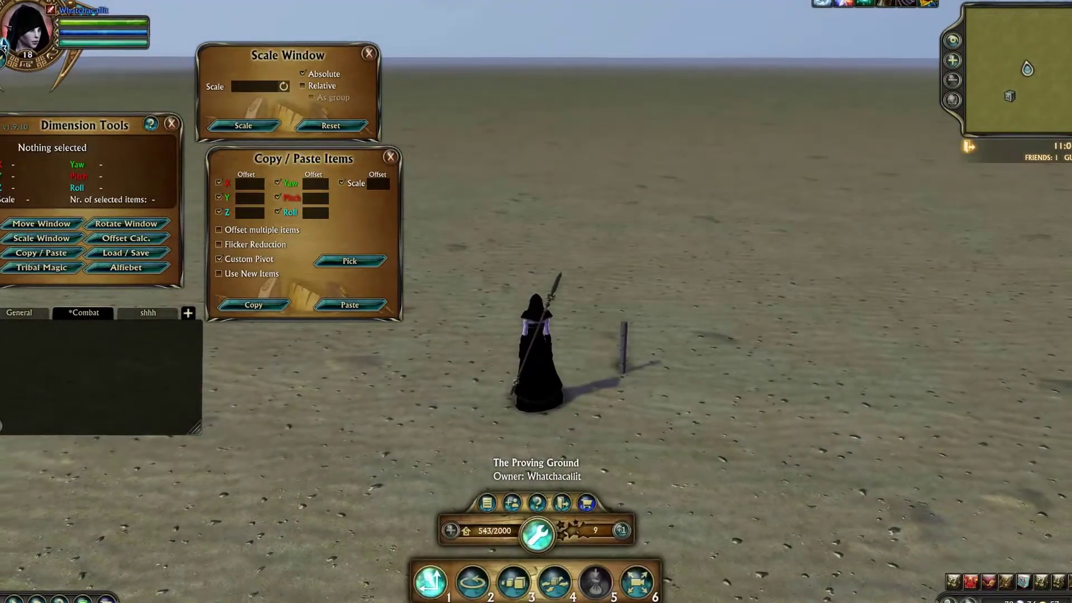
pyautogui.click(624, 346)
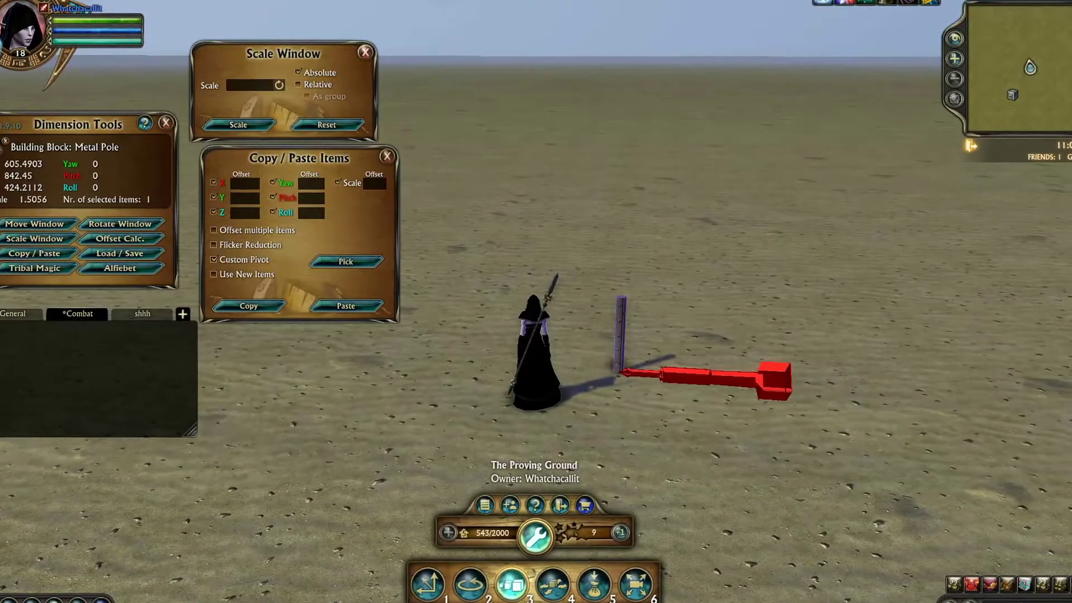
pyautogui.press('Escape')
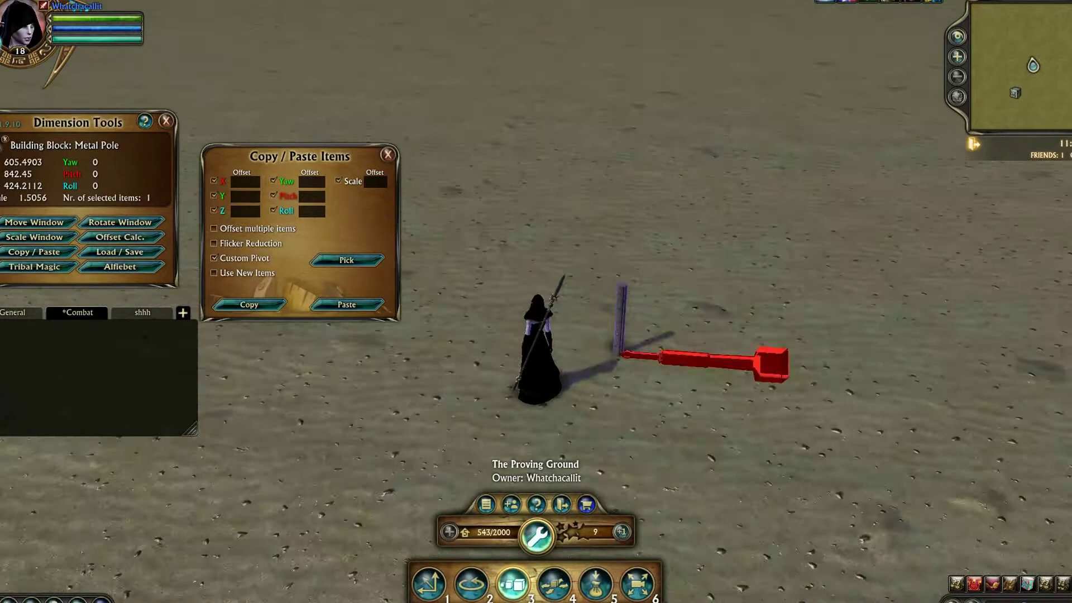
# Step: Place a Wood Plank against the pole, positioning it and lengthening it to 1.7737 scale
pyautogui.press('b')
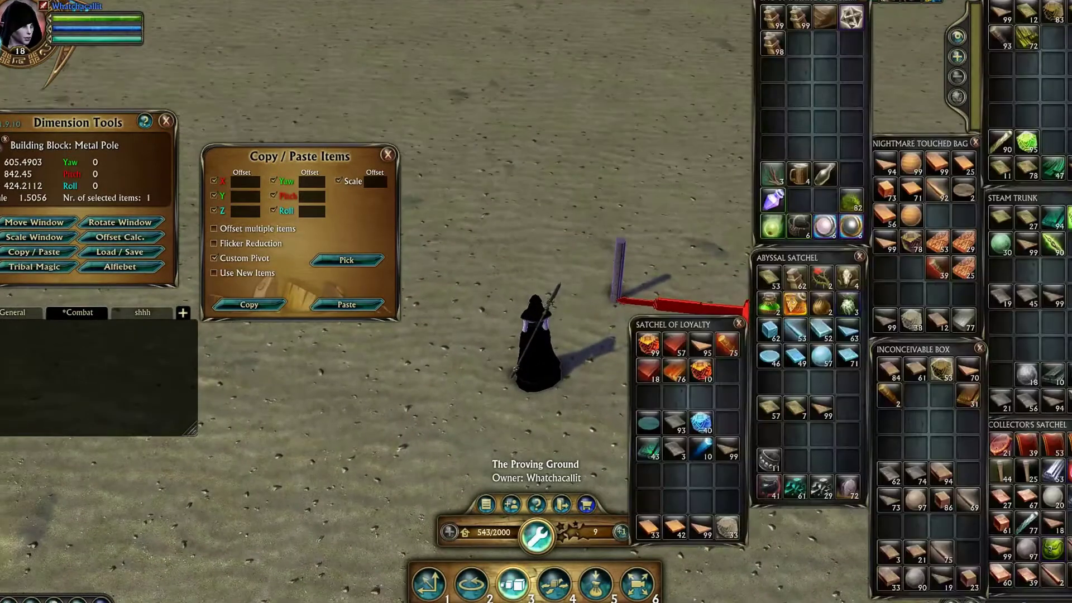
pyautogui.press('b')
pyautogui.press('Escape')
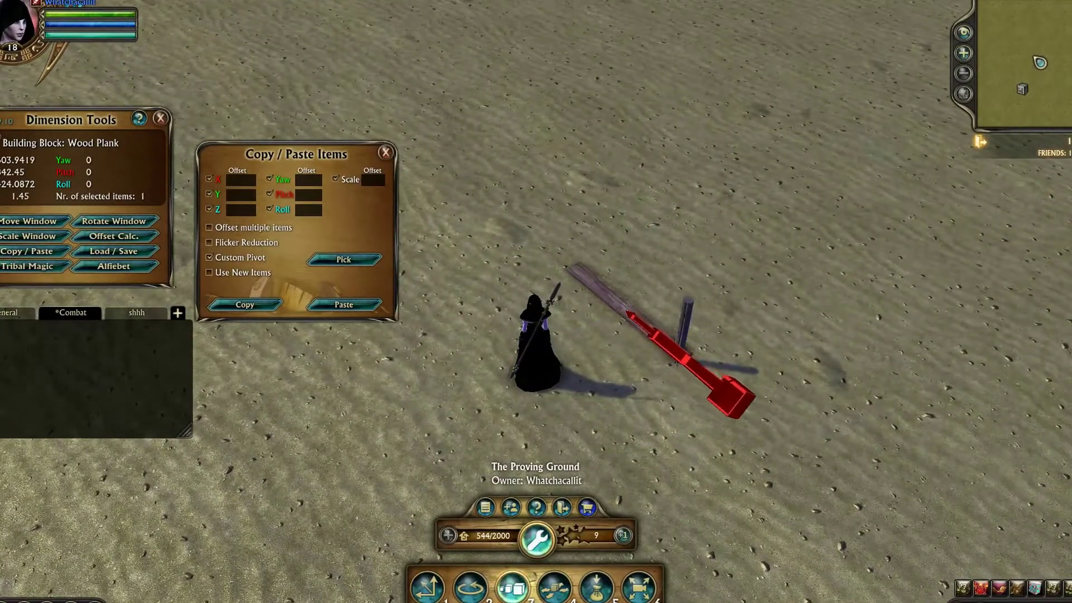
pyautogui.press('1')
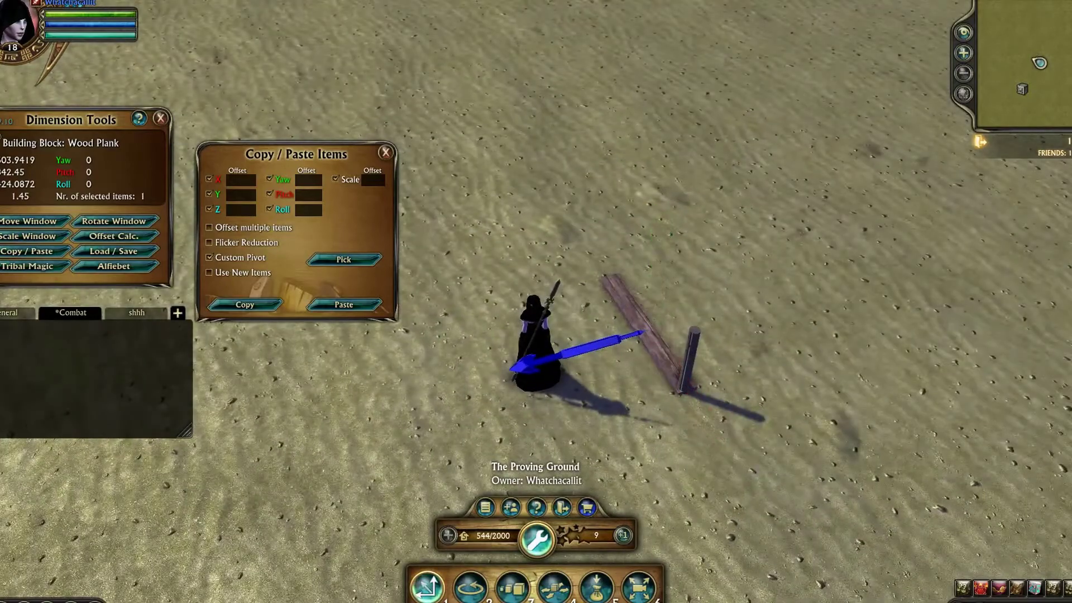
pyautogui.press('d')
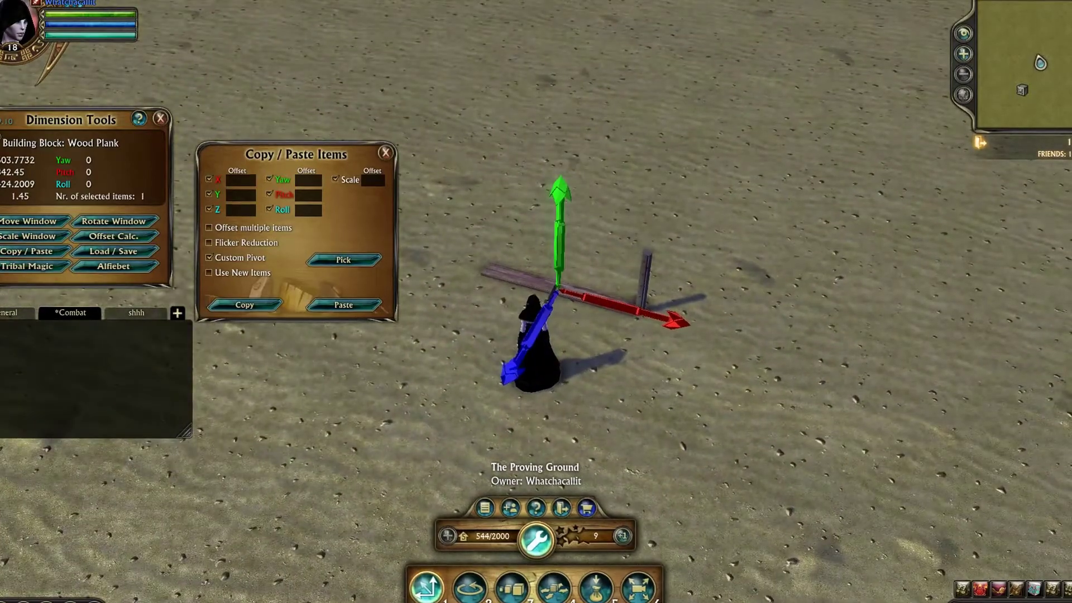
pyautogui.press('3')
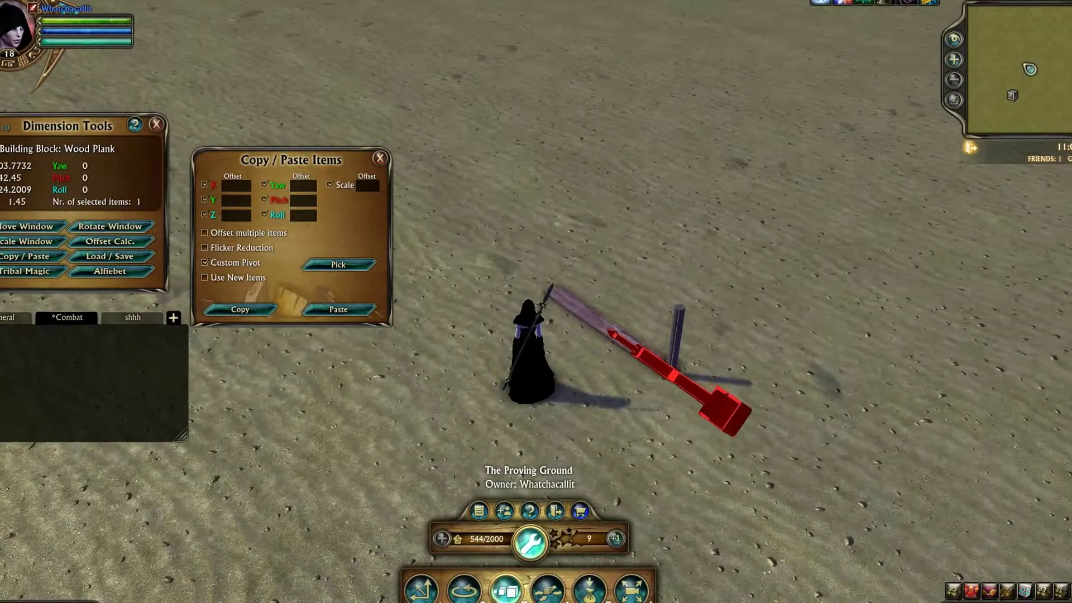
pyautogui.press('1')
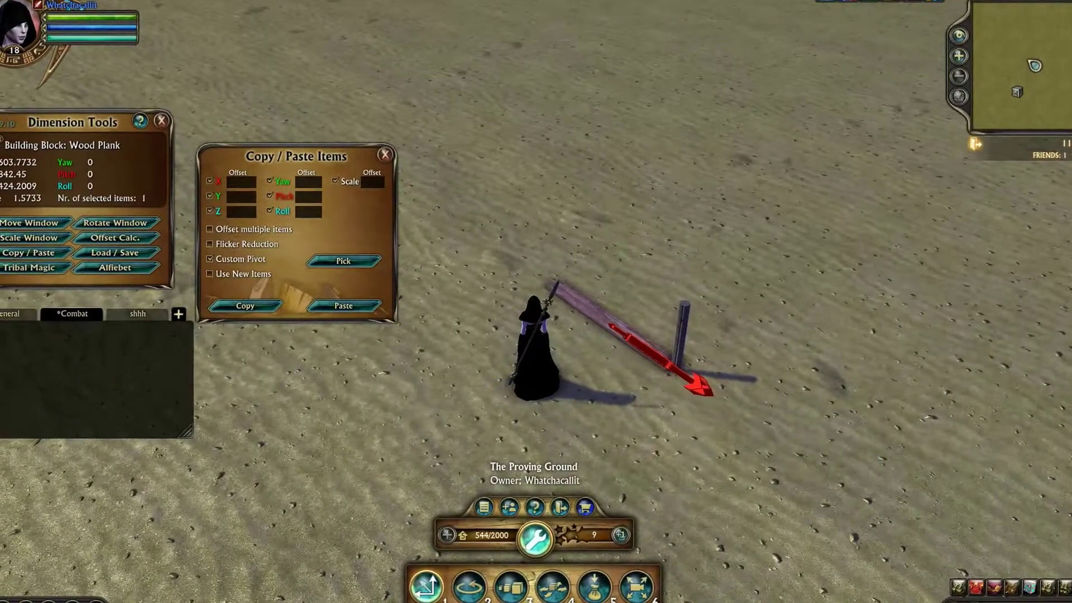
pyautogui.press('a')
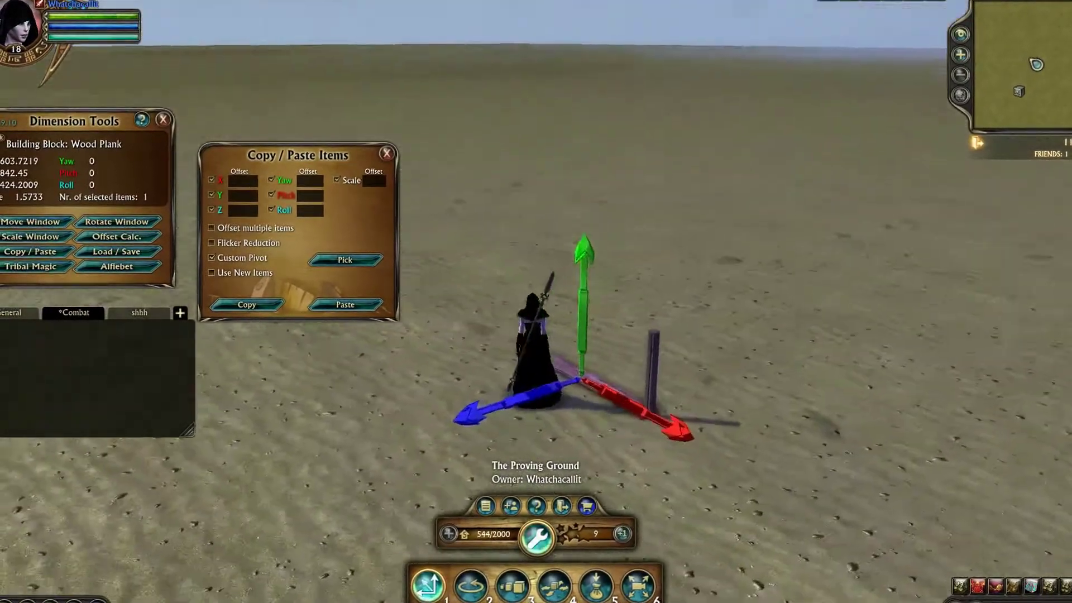
pyautogui.press('3')
pyautogui.press('a')
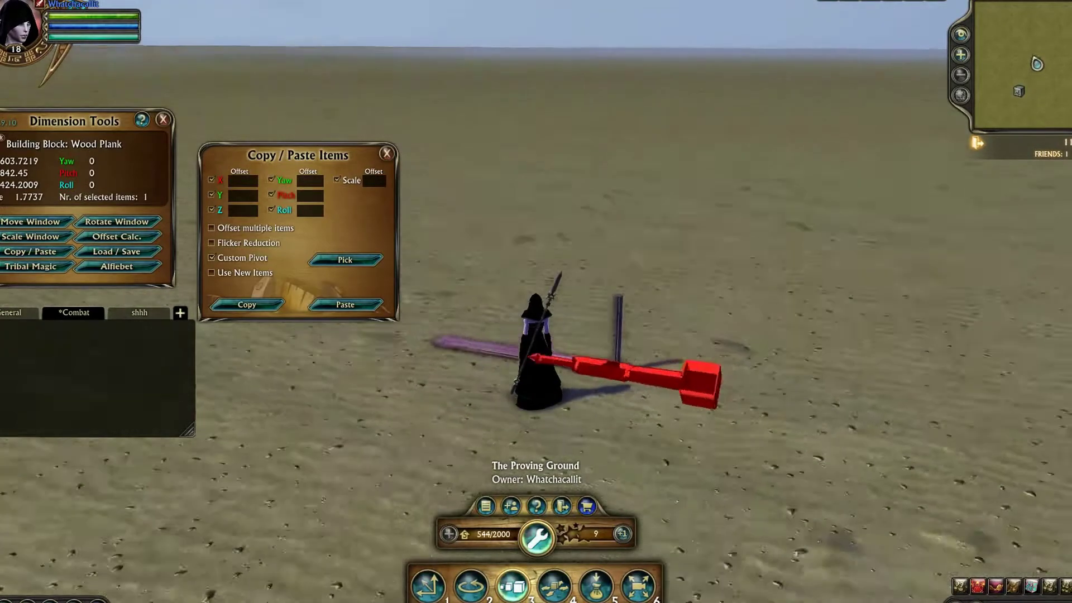
pyautogui.press('1')
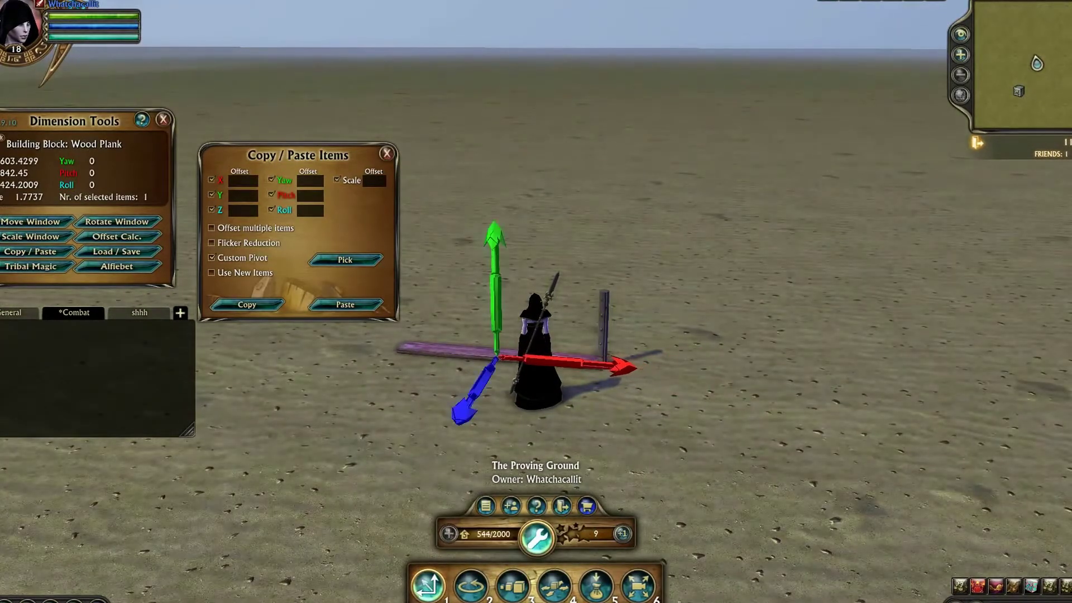
pyautogui.press('a')
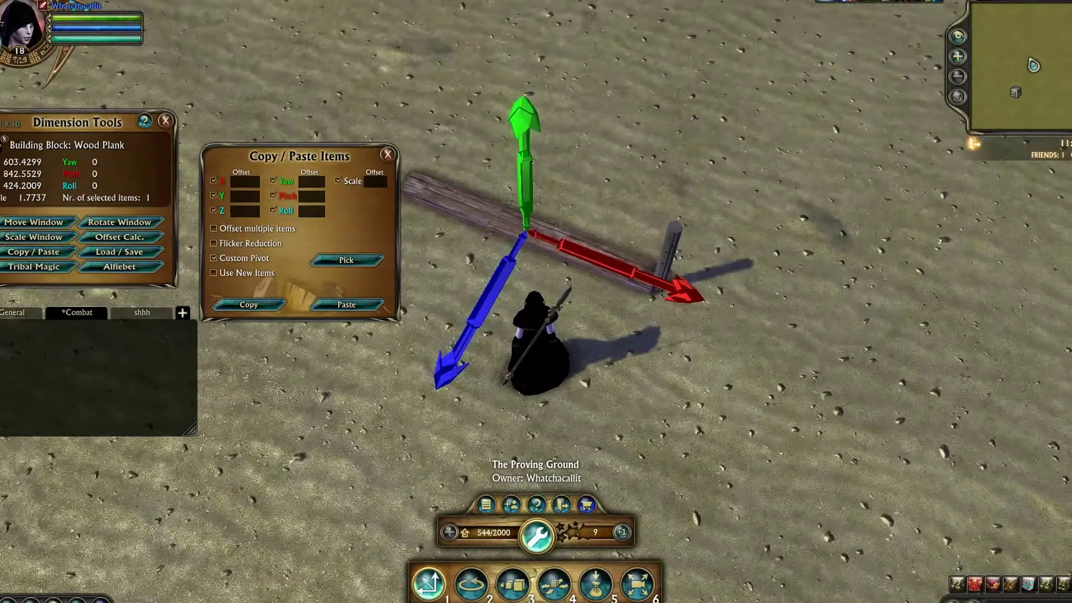
# Step: Place a new Wood Plank and lengthen it to 1.9759 scale
pyautogui.press('b')
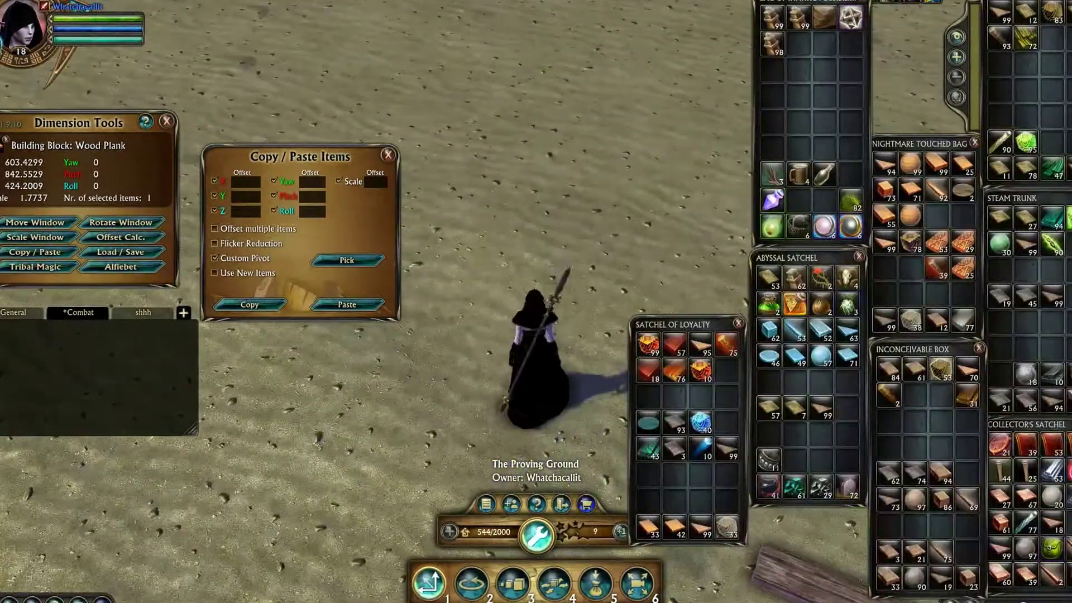
pyautogui.press('Escape')
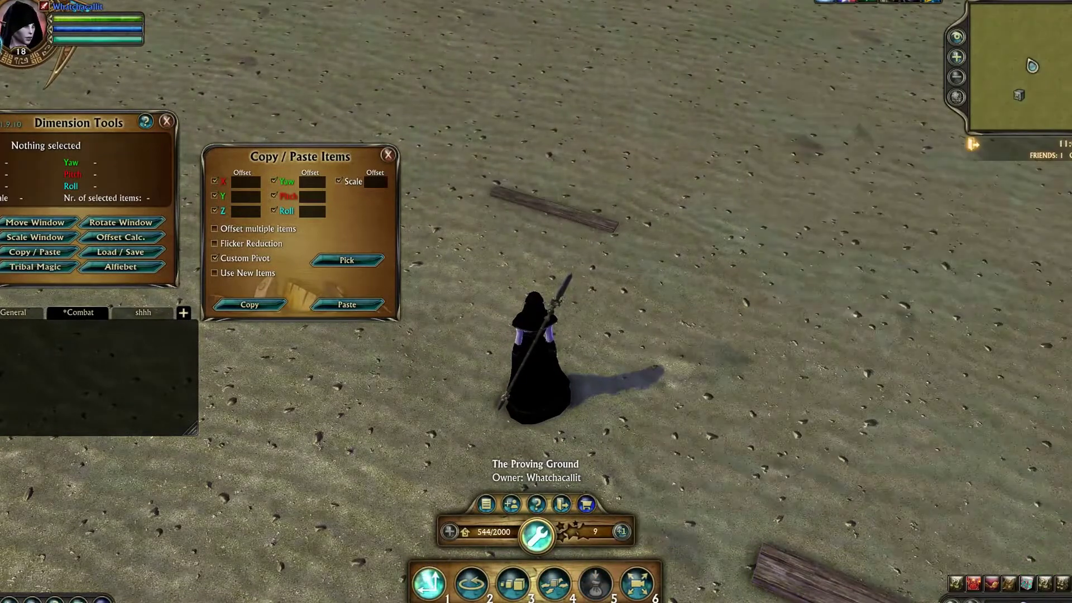
pyautogui.press('3')
pyautogui.moveTo(673, 301); pyautogui.dragTo(838, 418)
pyautogui.click(429, 583)
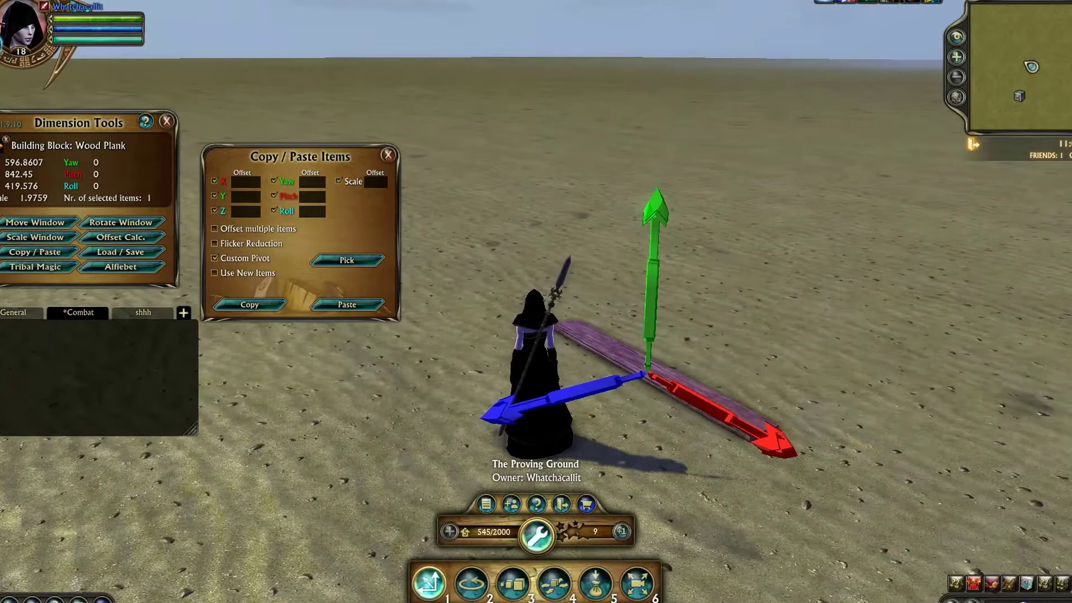
pyautogui.moveTo(536, 302); pyautogui.dragTo(569, 346, button='right')
# Step: Enable Use New Items and Offset multiple items for copying, with Y offset 0.2
pyautogui.click(214, 272)
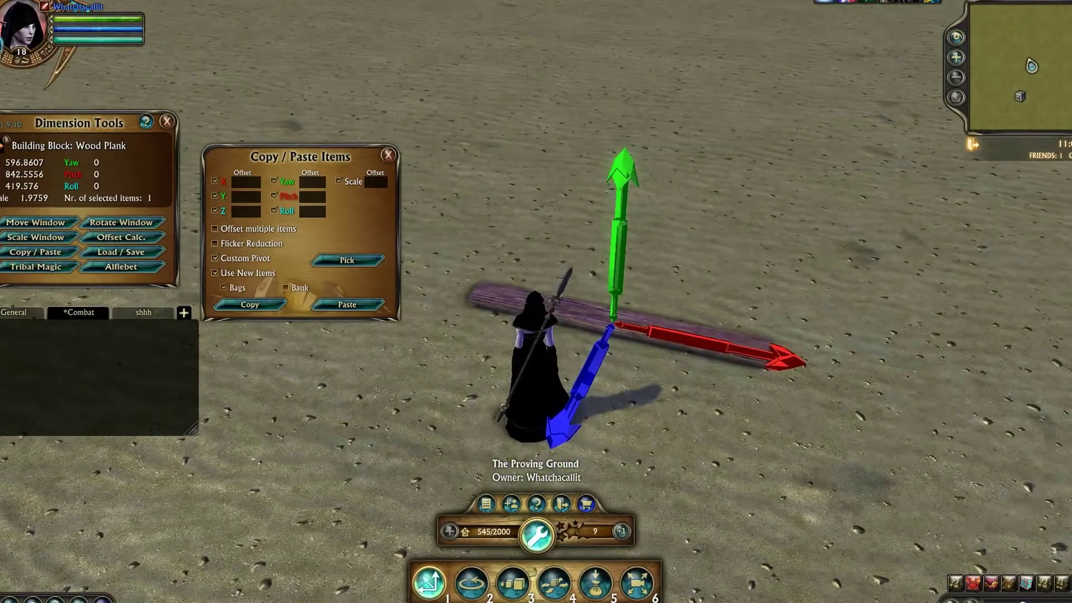
pyautogui.click(214, 228)
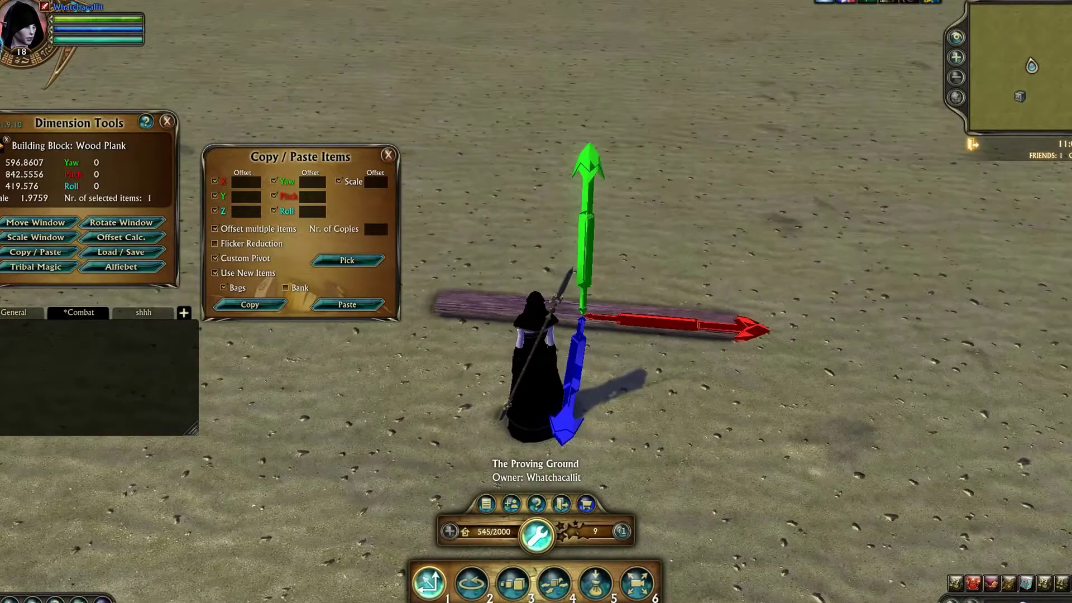
pyautogui.moveTo(535, 301); pyautogui.dragTo(569, 303, button='right')
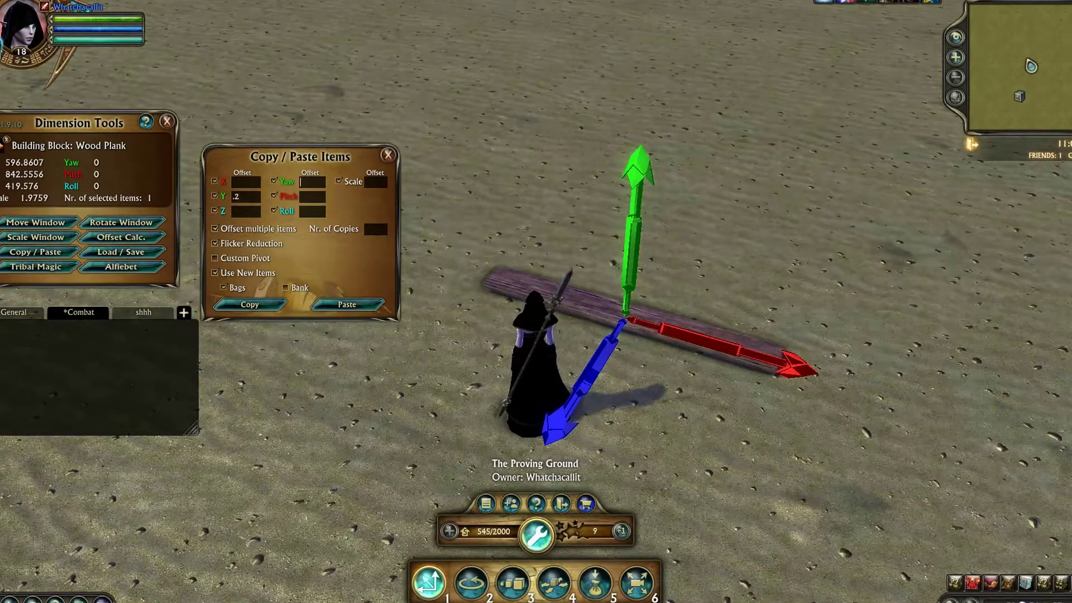
# Step: Paste 10 plank copies with Yaw offset 8, each rising 0.2 into a spiral stack
pyautogui.write('8')
pyautogui.click(375, 229)
pyautogui.write('10')
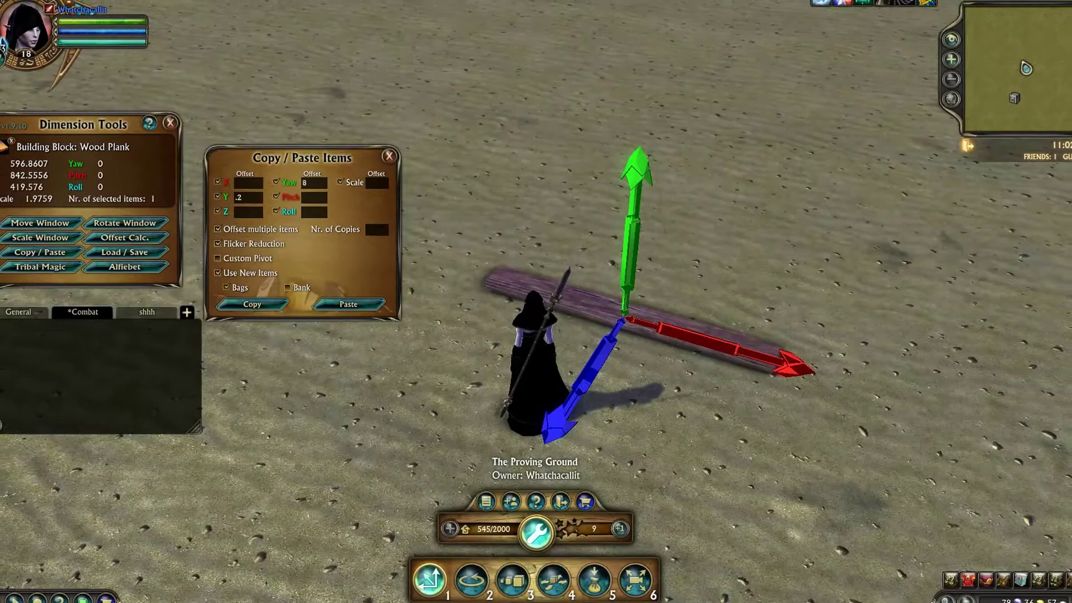
pyautogui.click(349, 304)
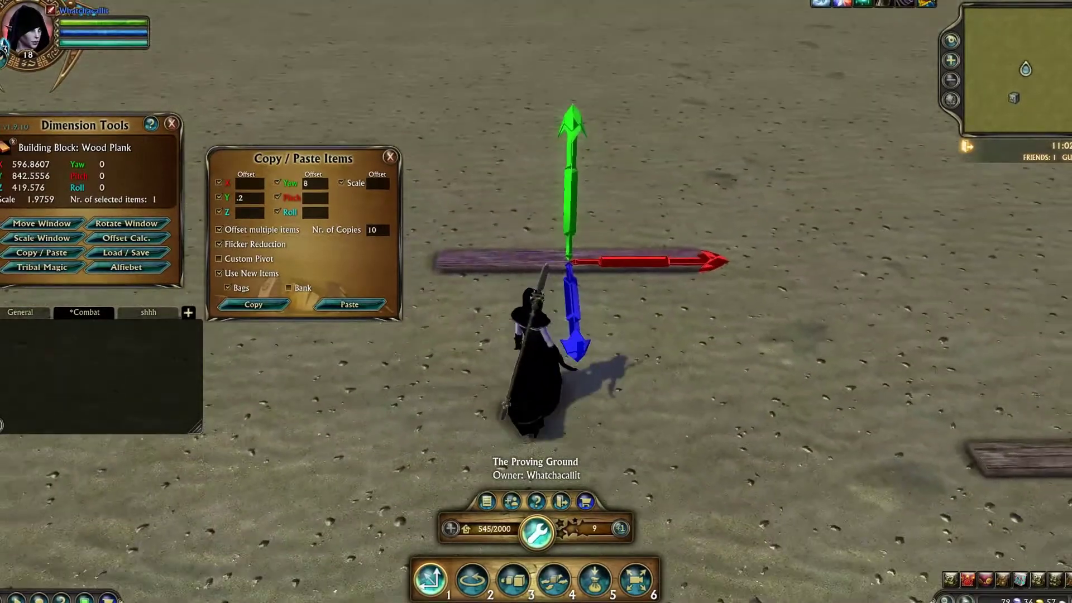
pyautogui.press('a')
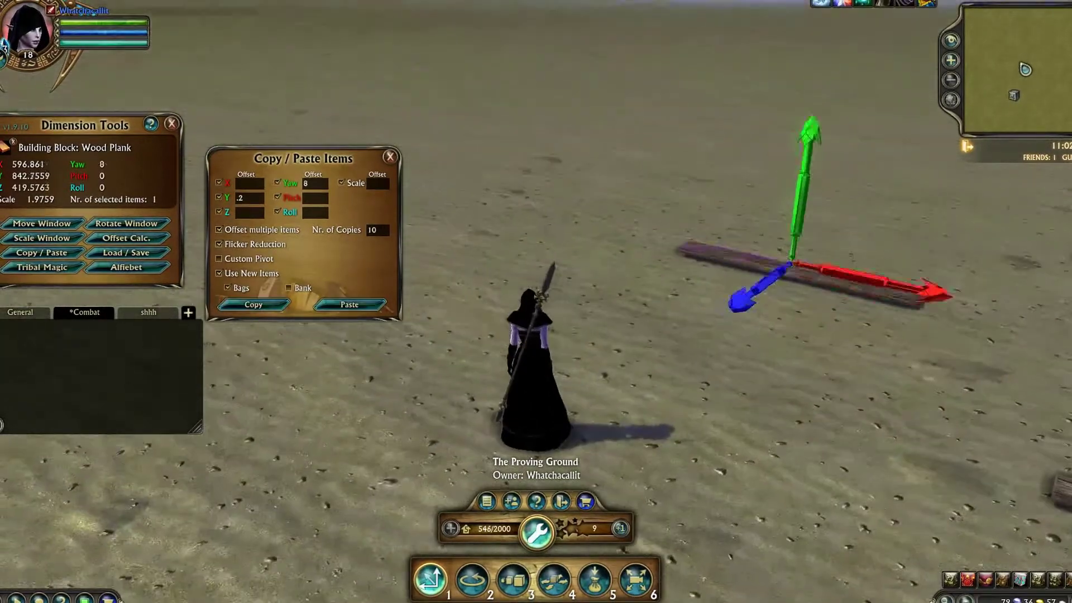
pyautogui.press('d')
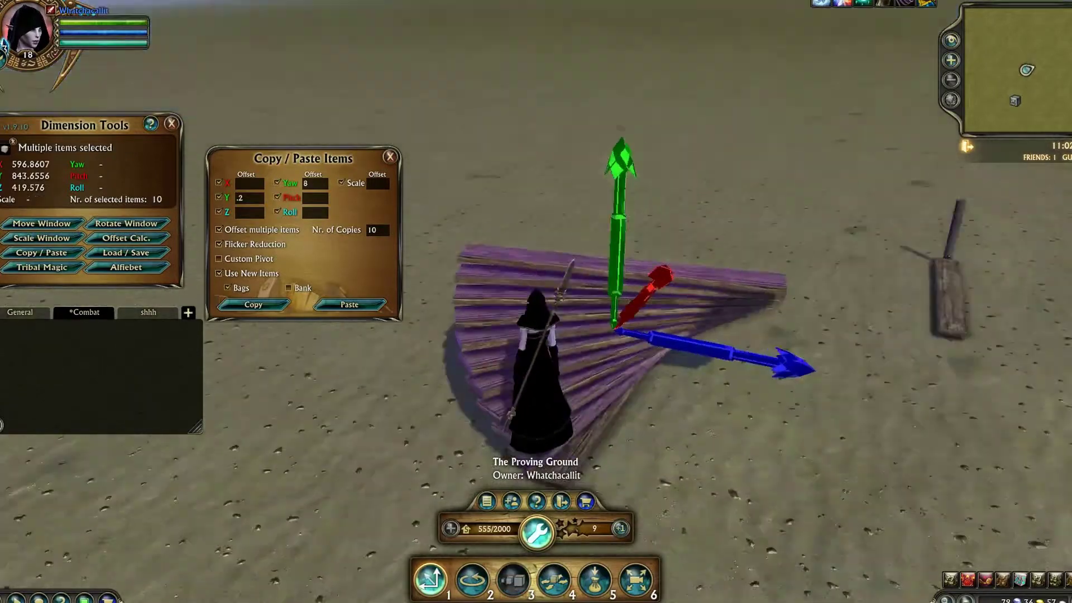
pyautogui.moveTo(535, 279); pyautogui.dragTo(569, 306, button='right')
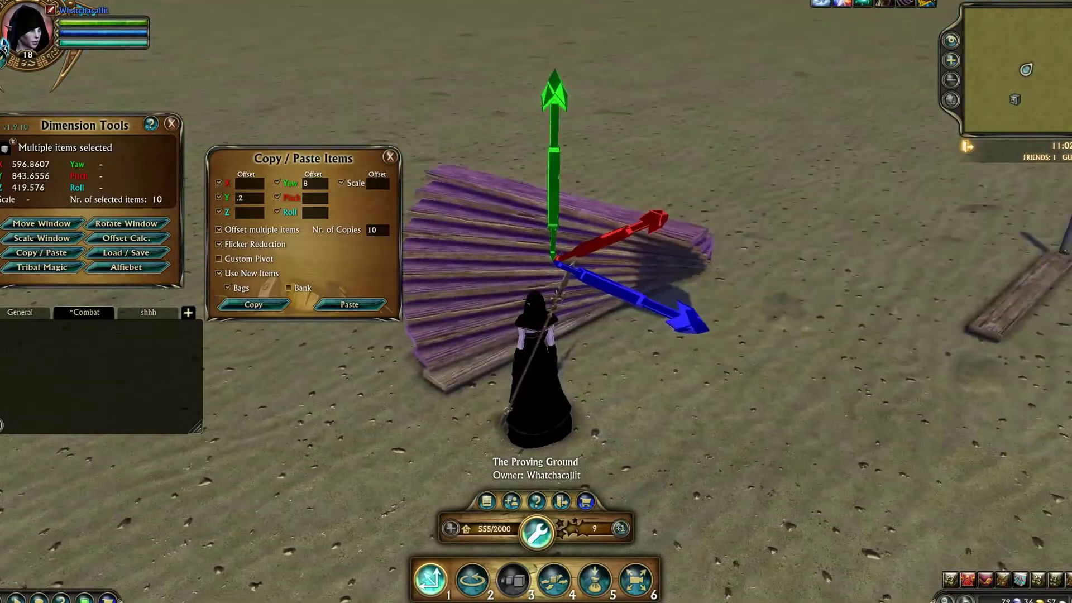
# Step: Delete the trial plank fan, returning it to inventory
pyautogui.press('d')
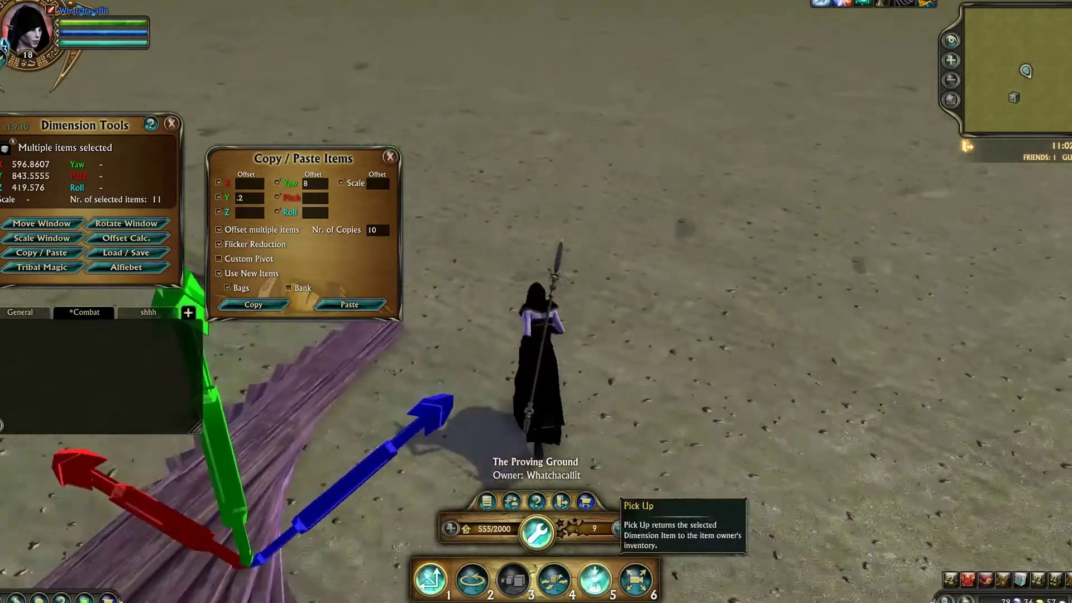
pyautogui.press('Delete')
pyautogui.press('a')
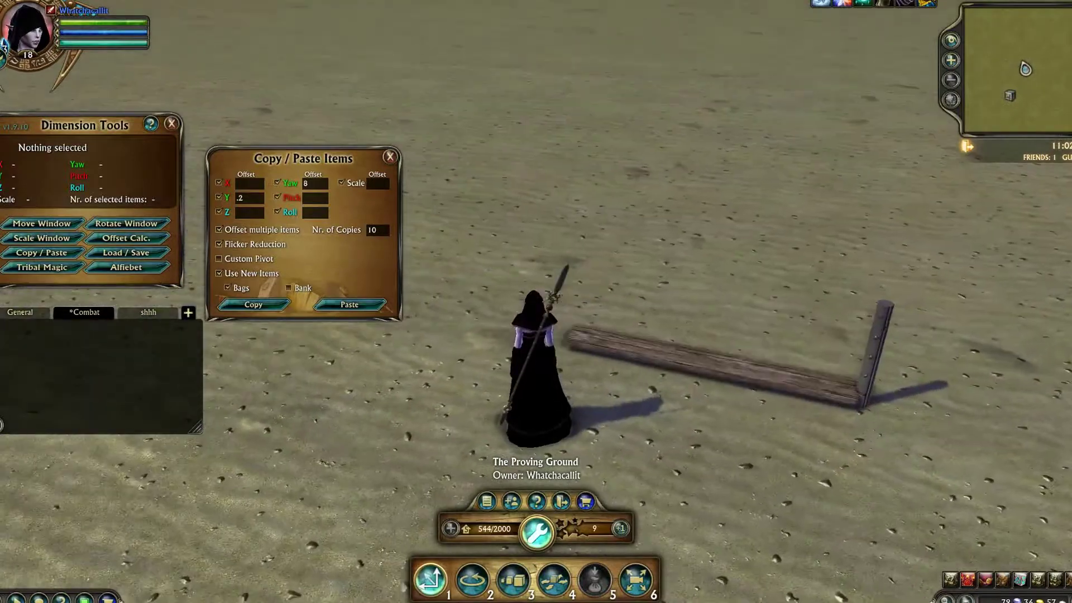
# Step: Select the lone wood plank and enable Custom Pivot with Yaw offset 6 and 15 copies
pyautogui.click(609, 290)
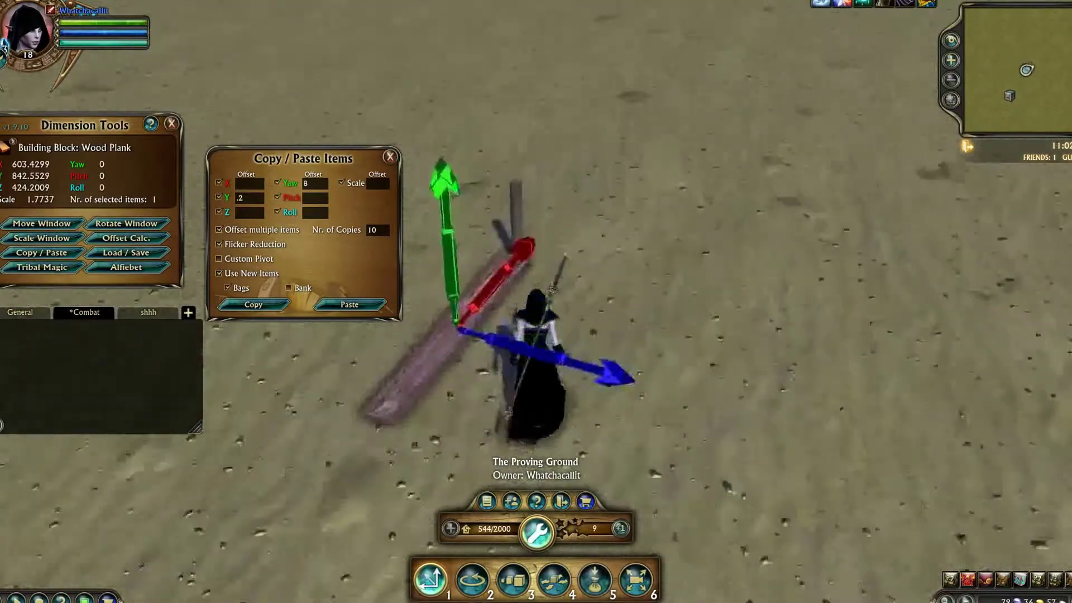
pyautogui.click(219, 259)
pyautogui.press('a')
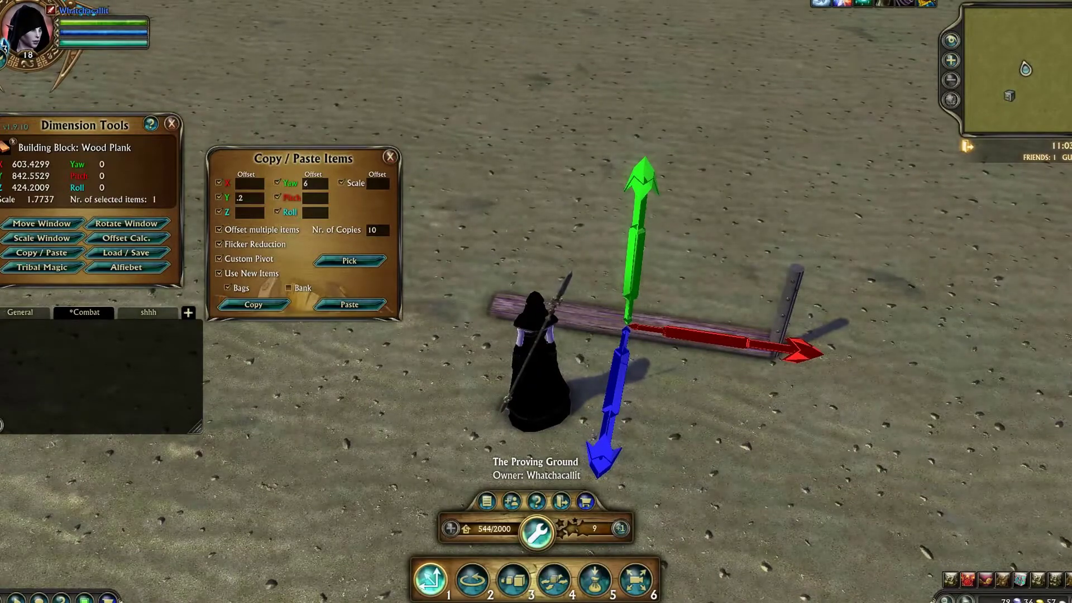
pyautogui.press('BackSpace')
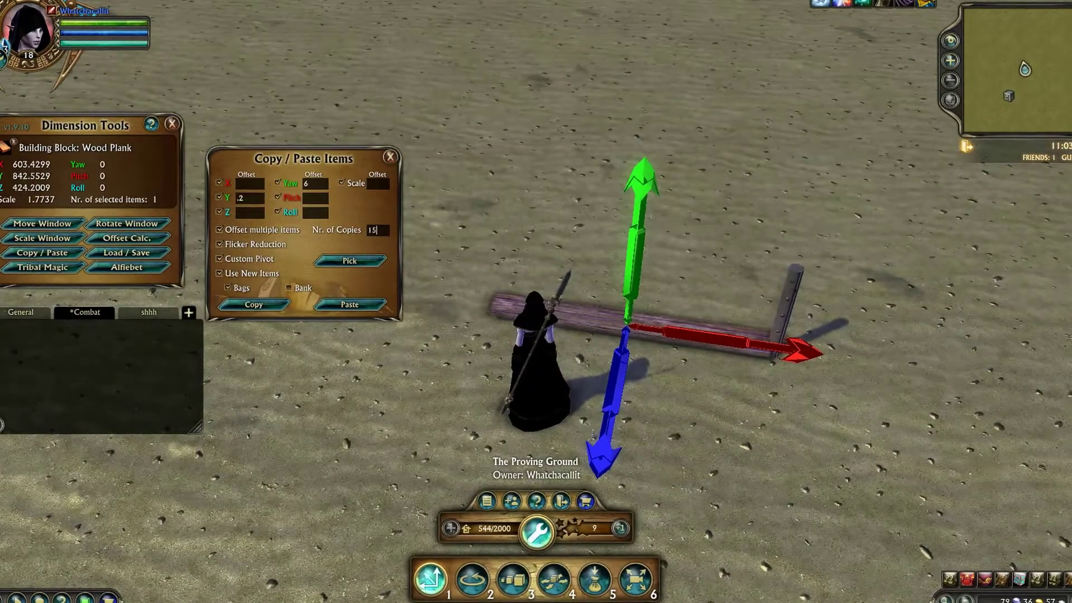
# Step: Select the wood plank and paste 15 copies fanned around the metal pole pivot
pyautogui.press('d')
pyautogui.press('d')
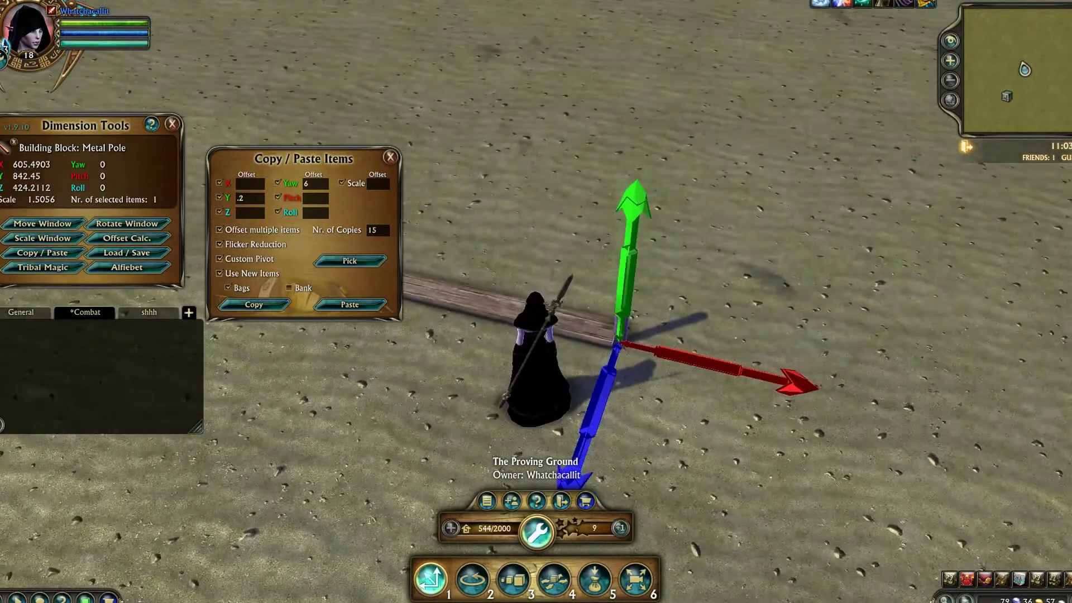
pyautogui.click(463, 296)
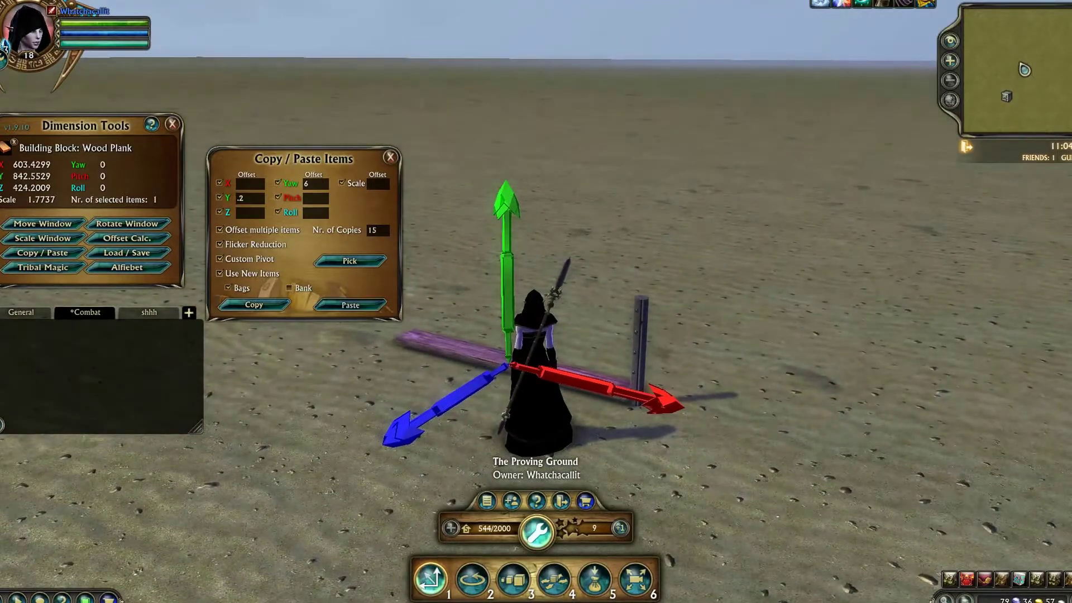
pyautogui.click(349, 304)
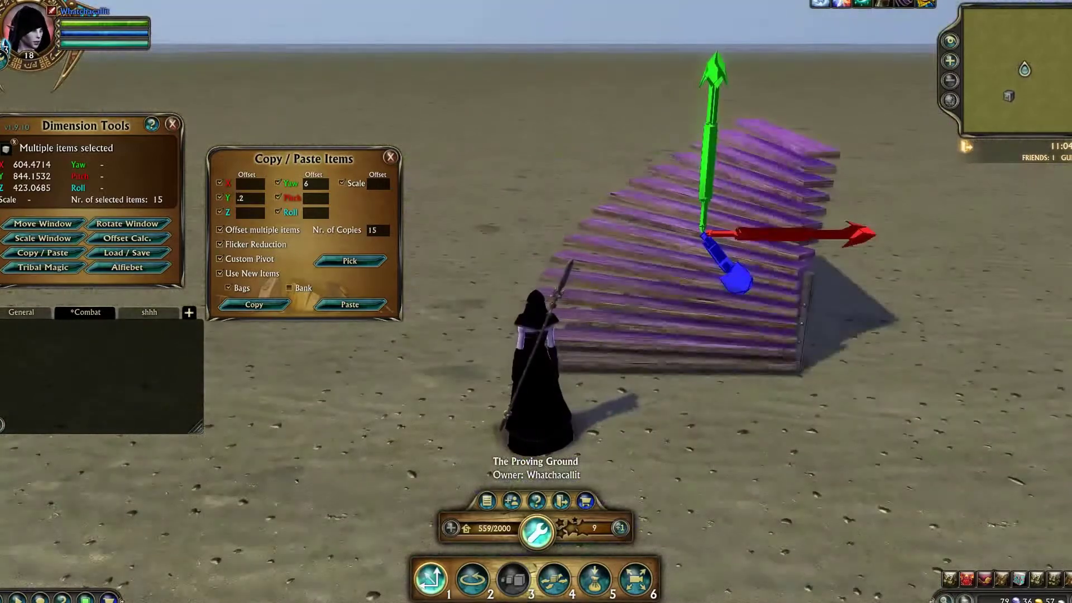
# Step: Paste a single copy of the bottom plank and stand it upright with Pitch 90
pyautogui.click(670, 363)
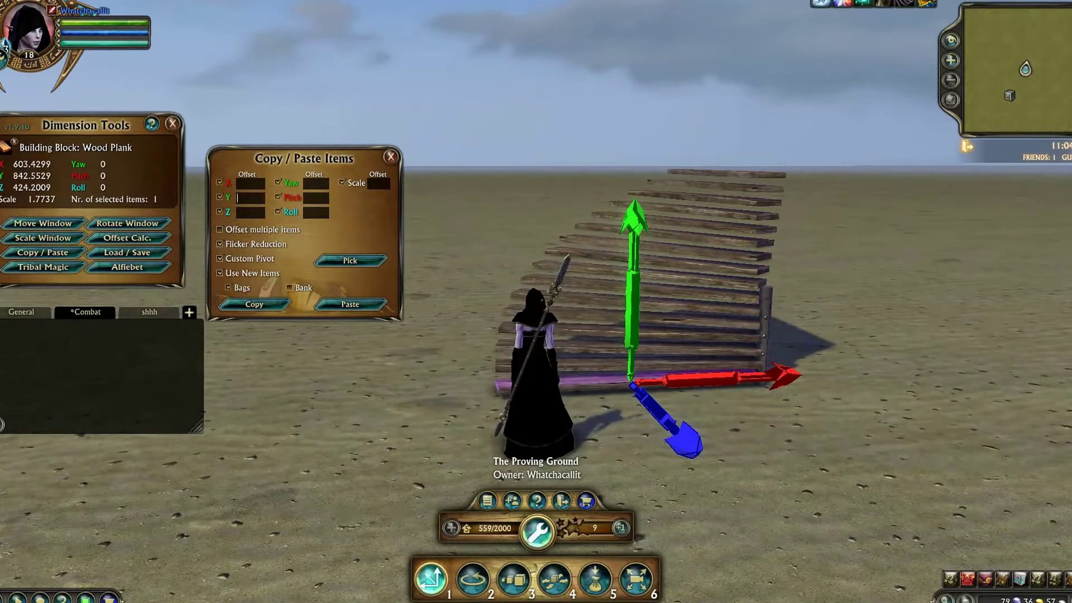
pyautogui.click(350, 304)
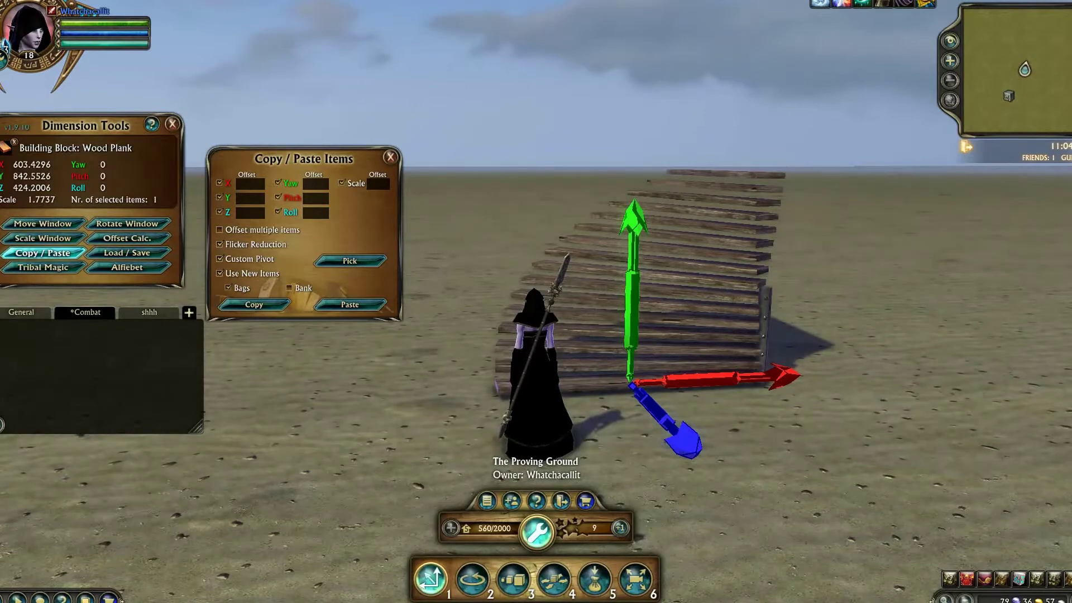
pyautogui.click(127, 223)
pyautogui.write('90')
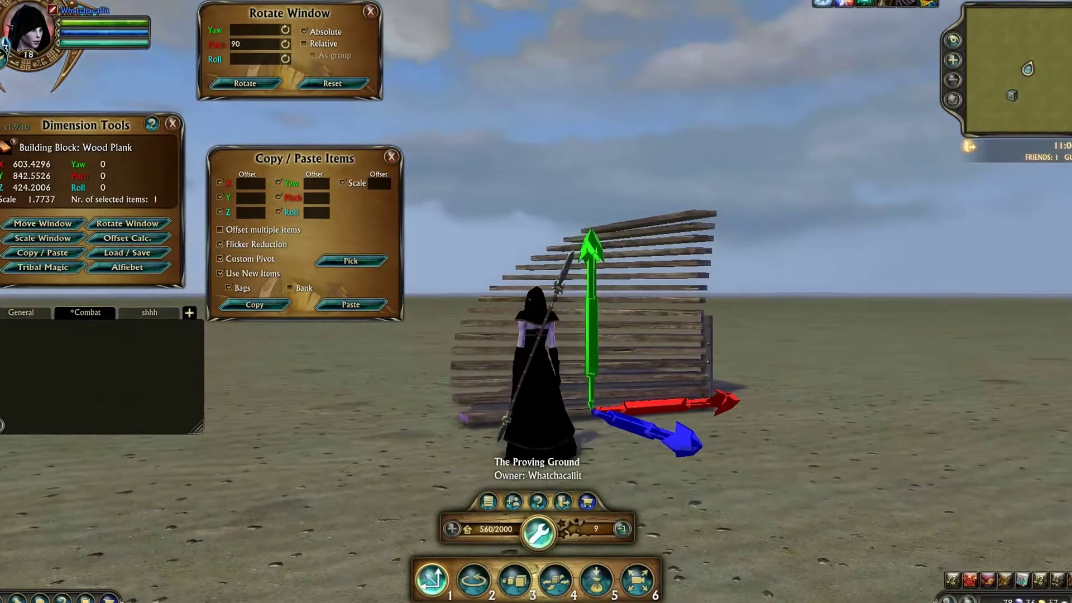
pyautogui.click(245, 83)
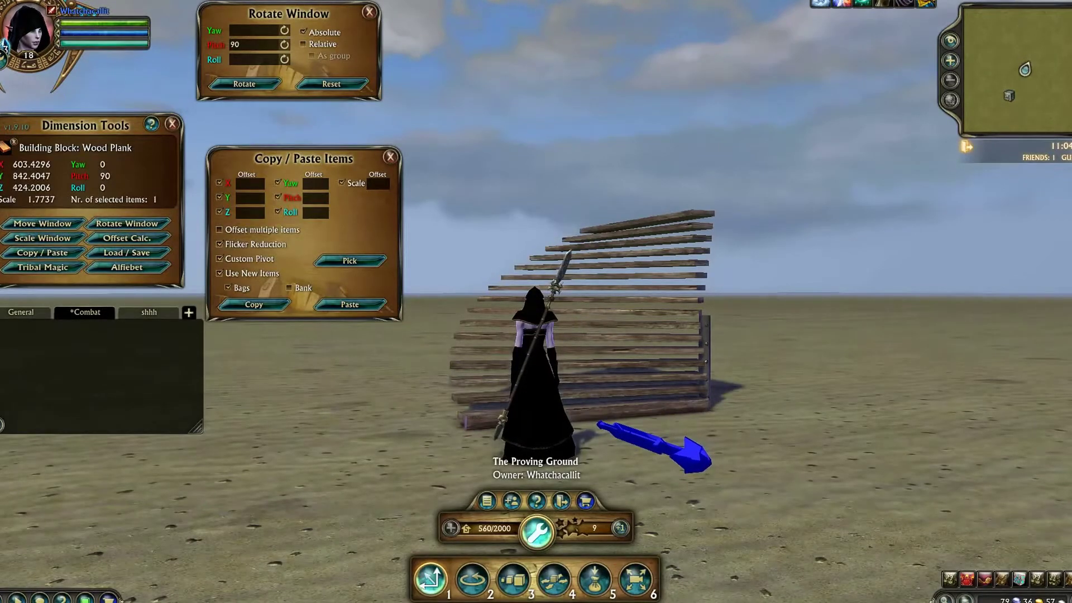
pyautogui.press('d')
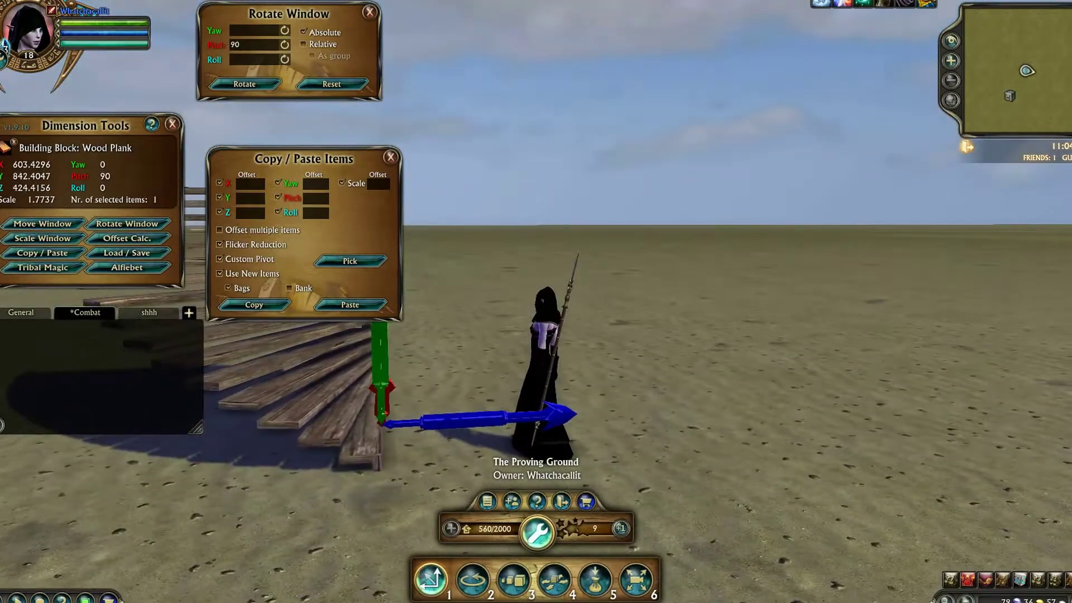
pyautogui.press('a')
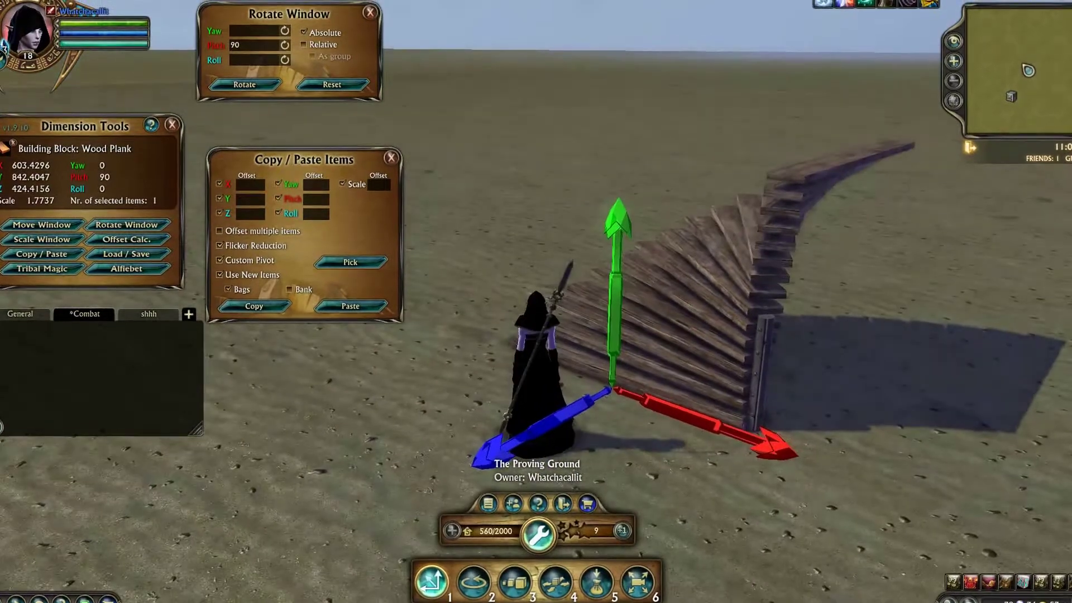
pyautogui.click(369, 12)
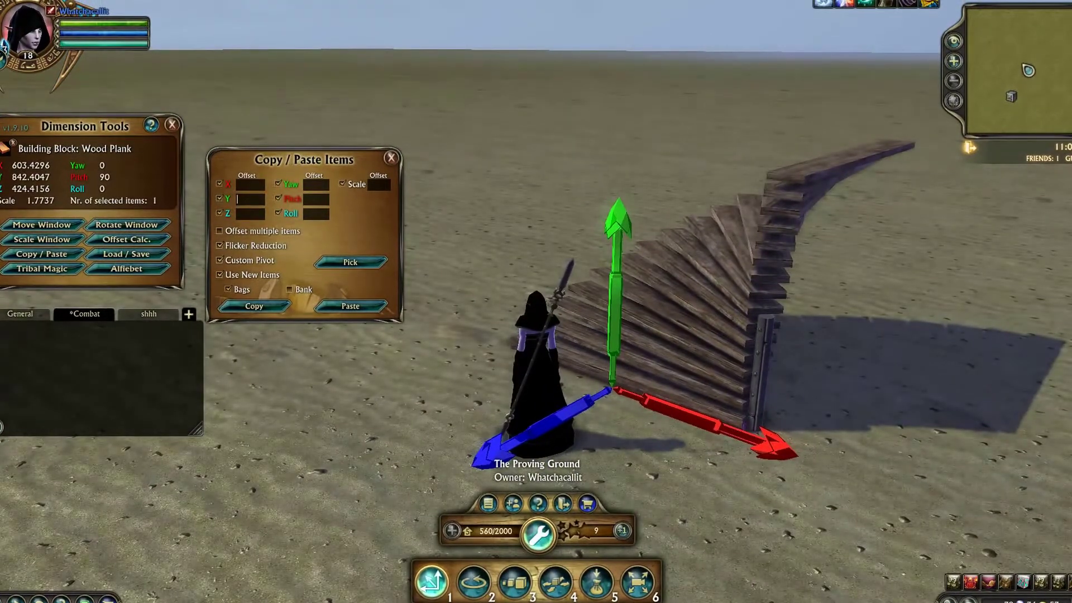
# Step: Fan copies of the upright plank around the metal pole pivot with Yaw offset 6 and Offset multiple items
pyautogui.click(315, 184)
pyautogui.write('6')
pyautogui.click(212, 226)
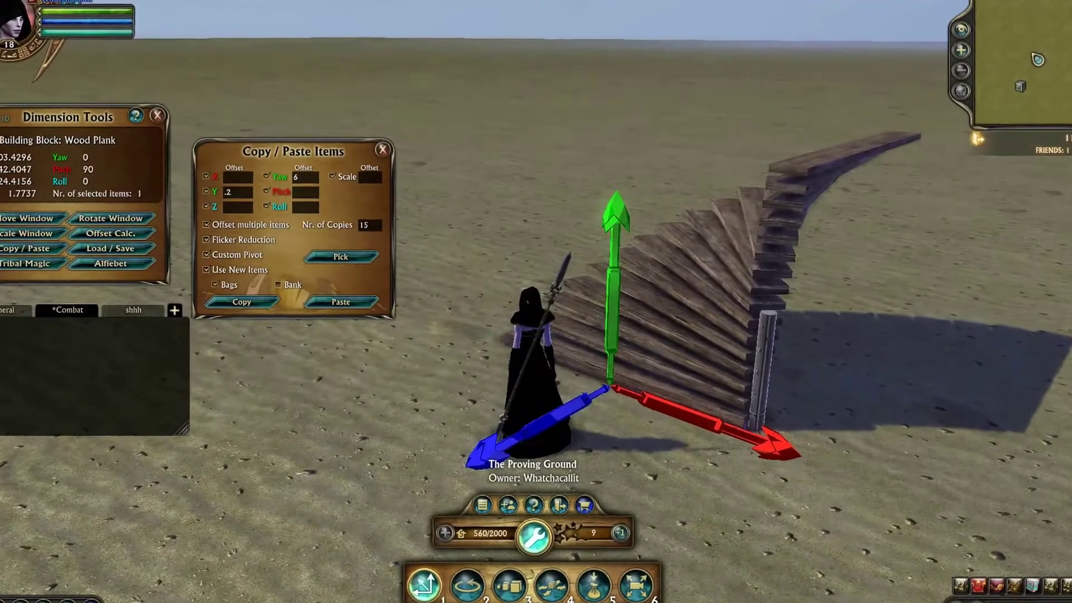
pyautogui.click(770, 368)
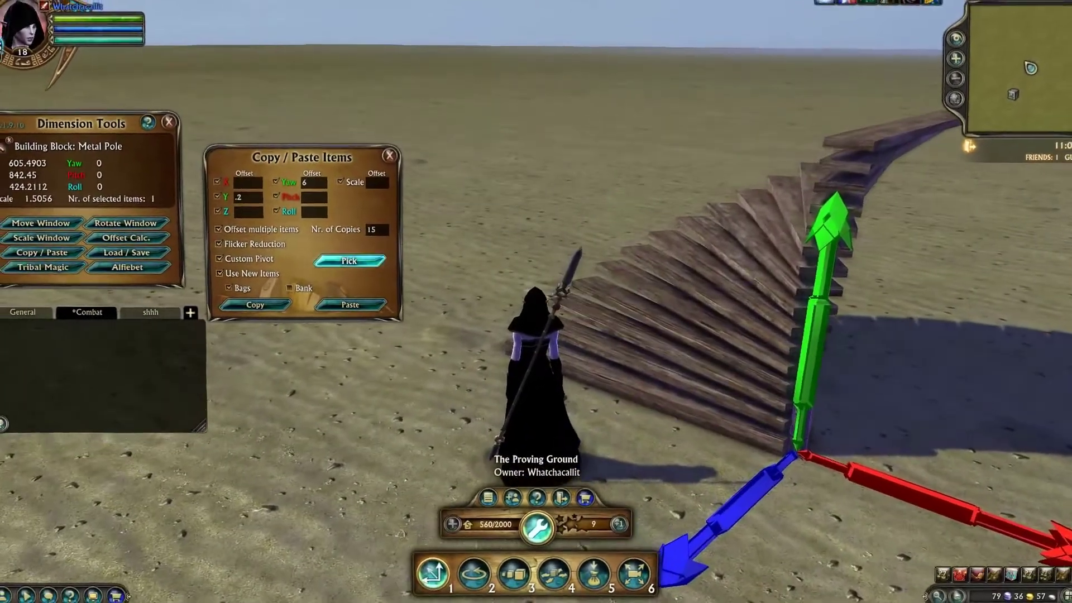
pyautogui.click(670, 401)
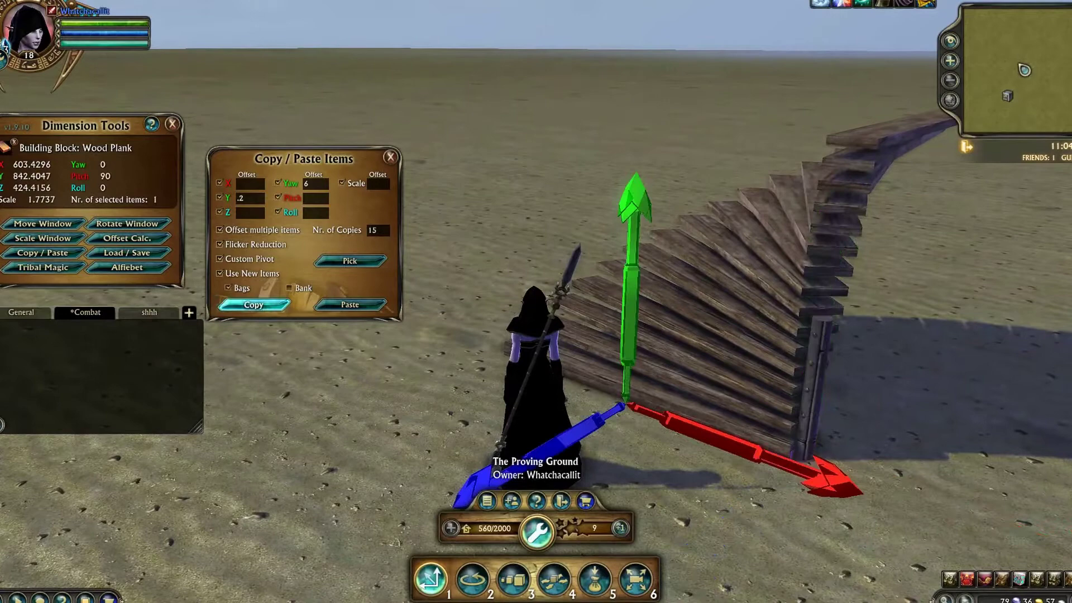
pyautogui.moveTo(536, 302); pyautogui.dragTo(447, 357, button='right')
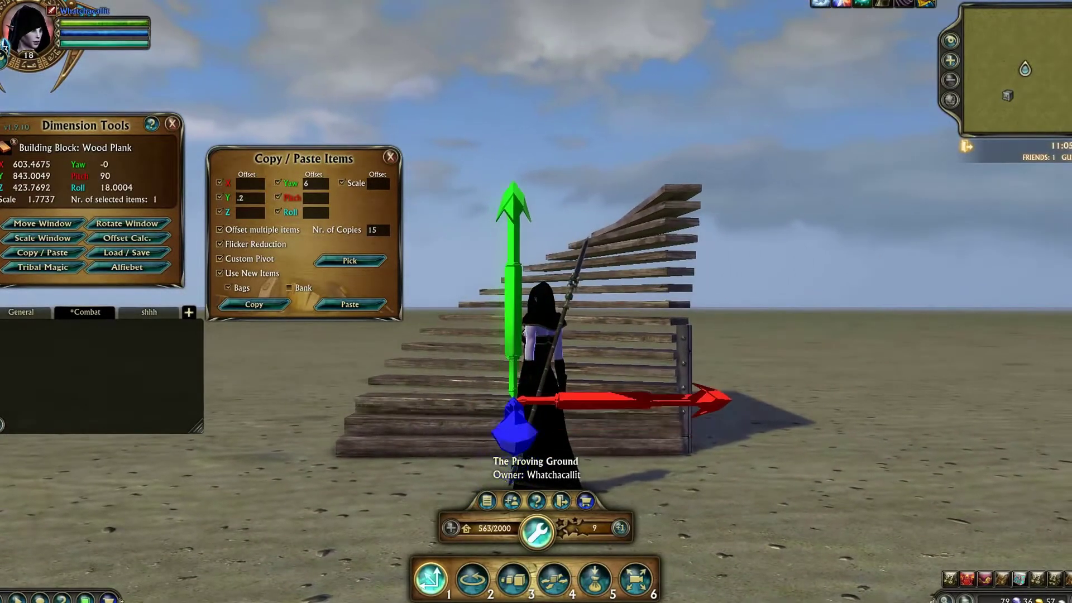
pyautogui.moveTo(536, 301); pyautogui.dragTo(290, 279, button='right')
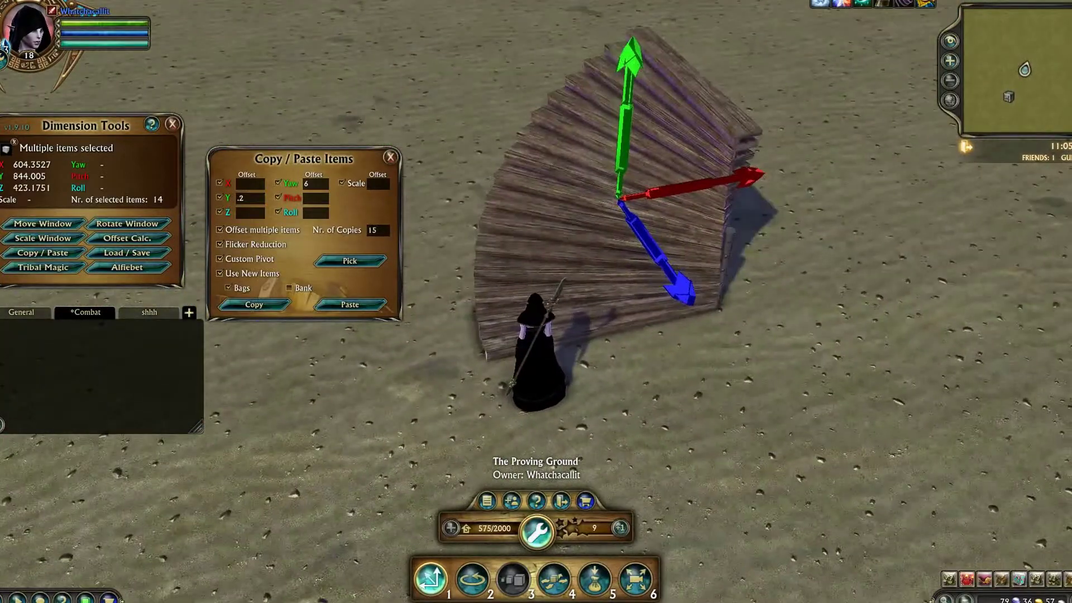
# Step: Place a Wood Pole from the inventory bags and select it
pyautogui.press('b')
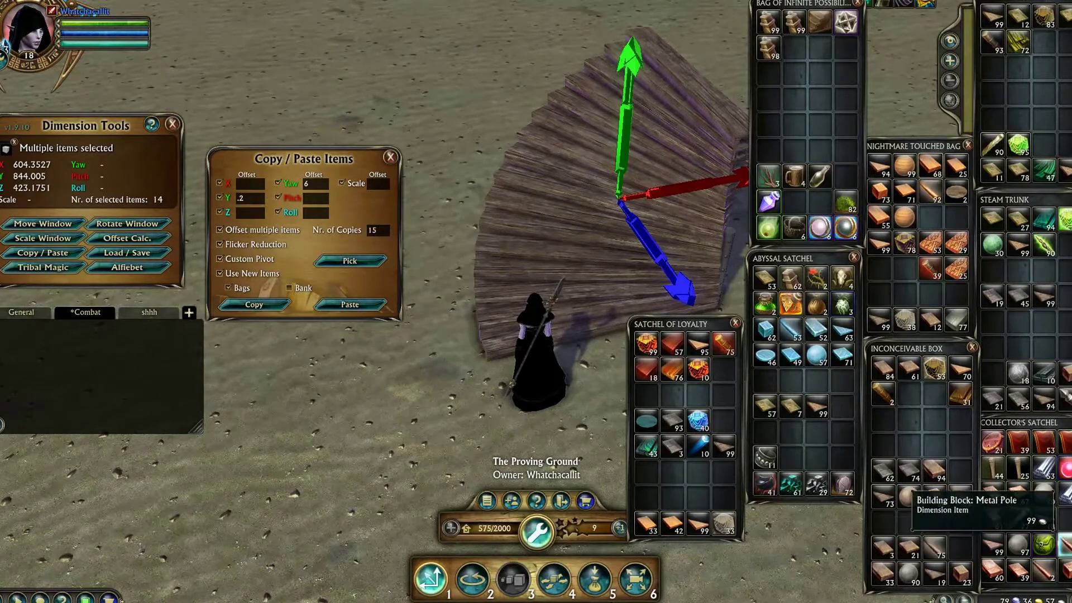
pyautogui.press('Escape')
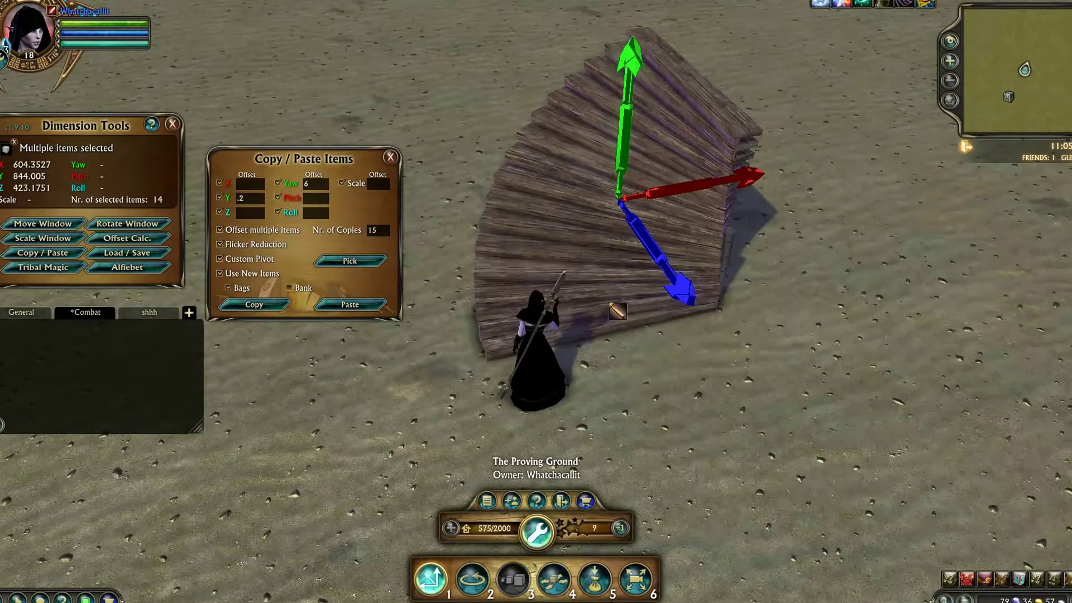
pyautogui.press('1')
pyautogui.moveTo(536, 301); pyautogui.dragTo(513, 301, button='right')
# Step: Scale the wood post to about 1.22 and move it to the foot of the staircase
pyautogui.press('3')
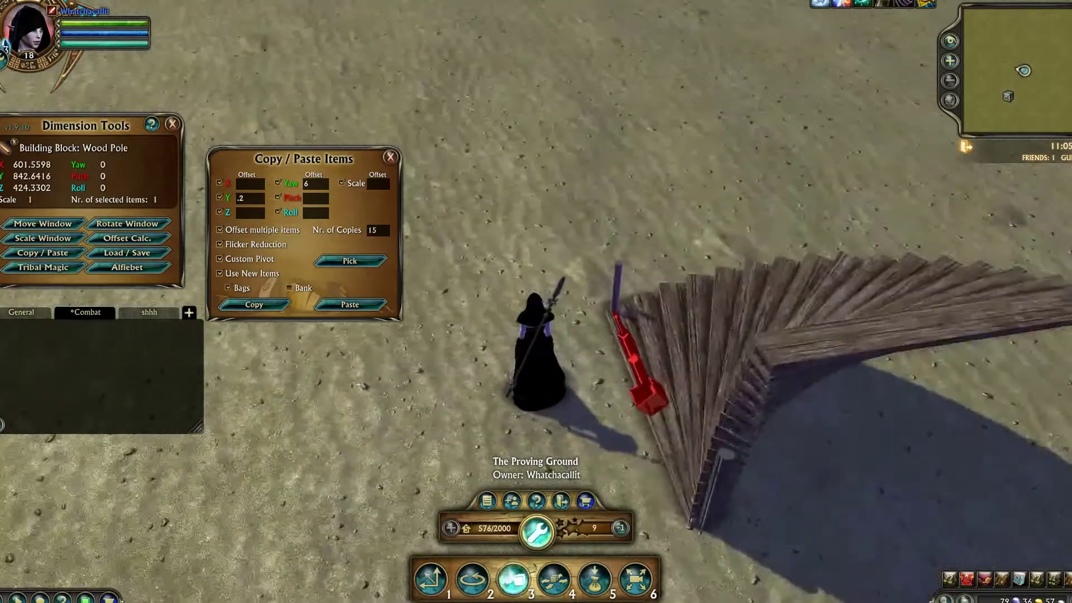
pyautogui.moveTo(659, 419); pyautogui.dragTo(670, 441)
pyautogui.moveTo(535, 301); pyautogui.dragTo(502, 301, button='right')
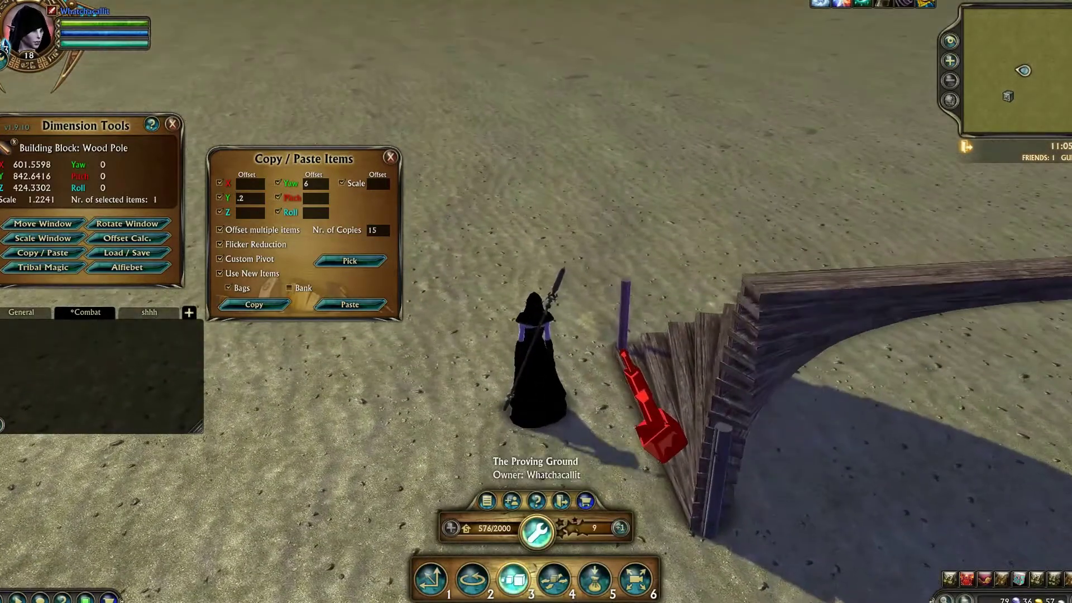
pyautogui.press('1')
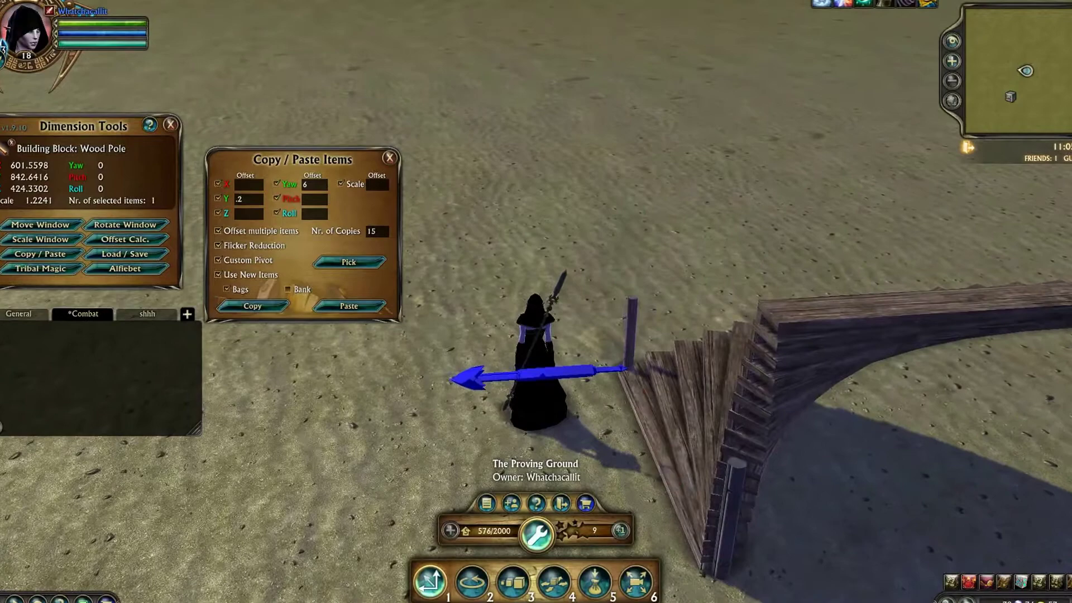
pyautogui.moveTo(536, 302); pyautogui.dragTo(497, 313, button='right')
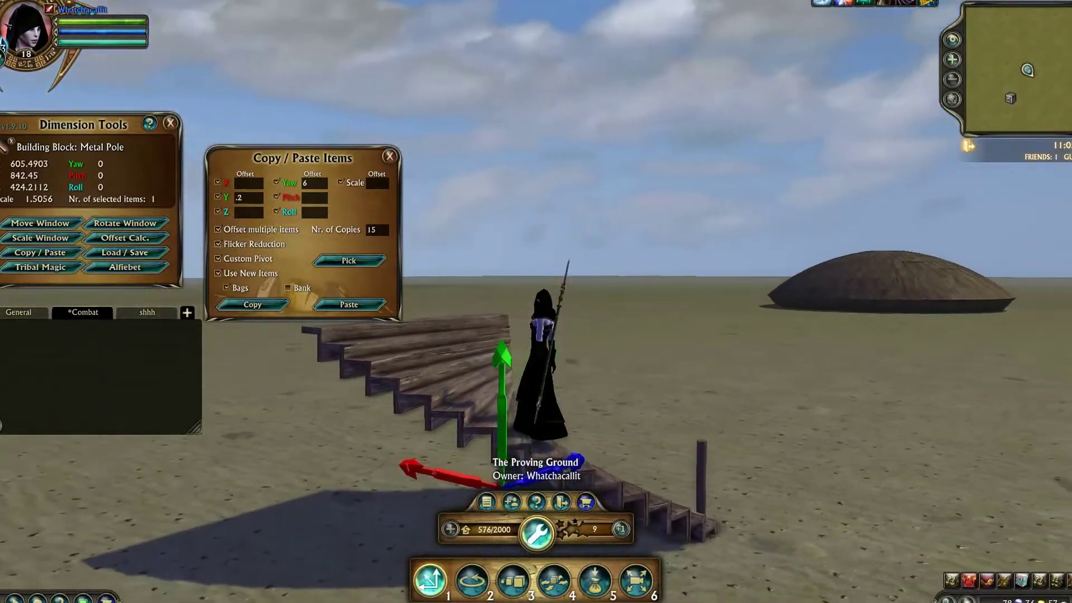
# Step: Orbit the view around the staircase to see the side of the stairs
pyautogui.moveTo(497, 313); pyautogui.dragTo(552, 329, button='right')
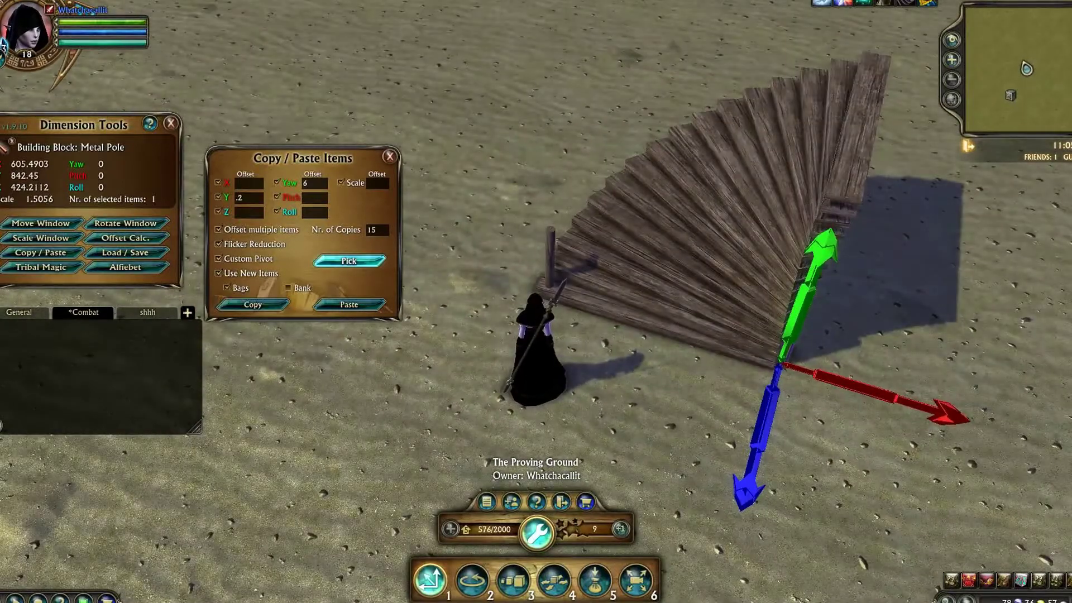
pyautogui.moveTo(552, 330); pyautogui.dragTo(570, 335, button='right')
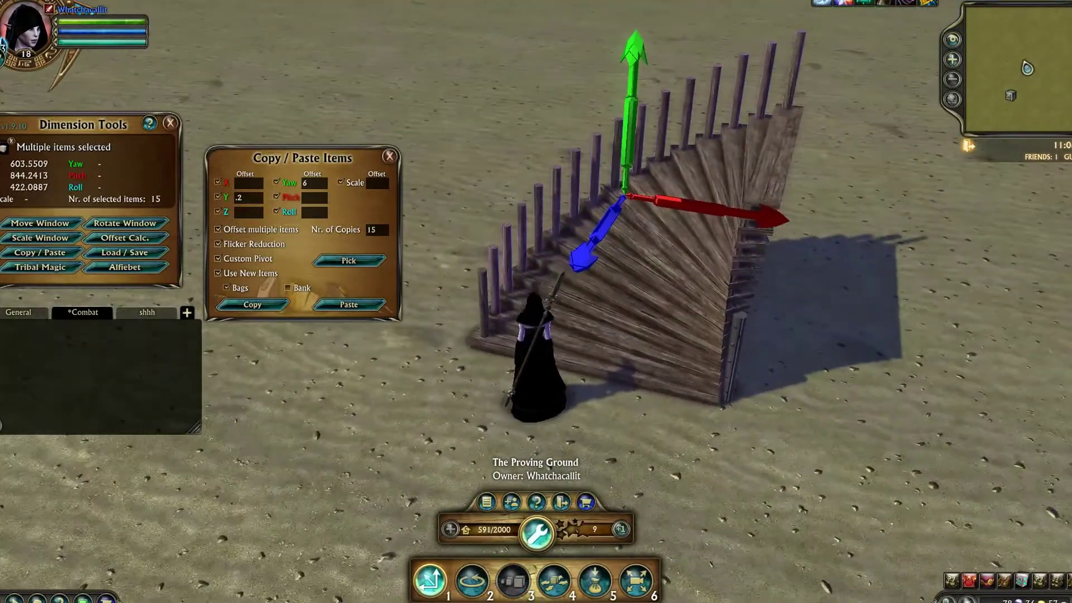
# Step: Delete the surplus post copies and paste 7 posts spaced 12 degrees apart up the stairs
pyautogui.press('Escape')
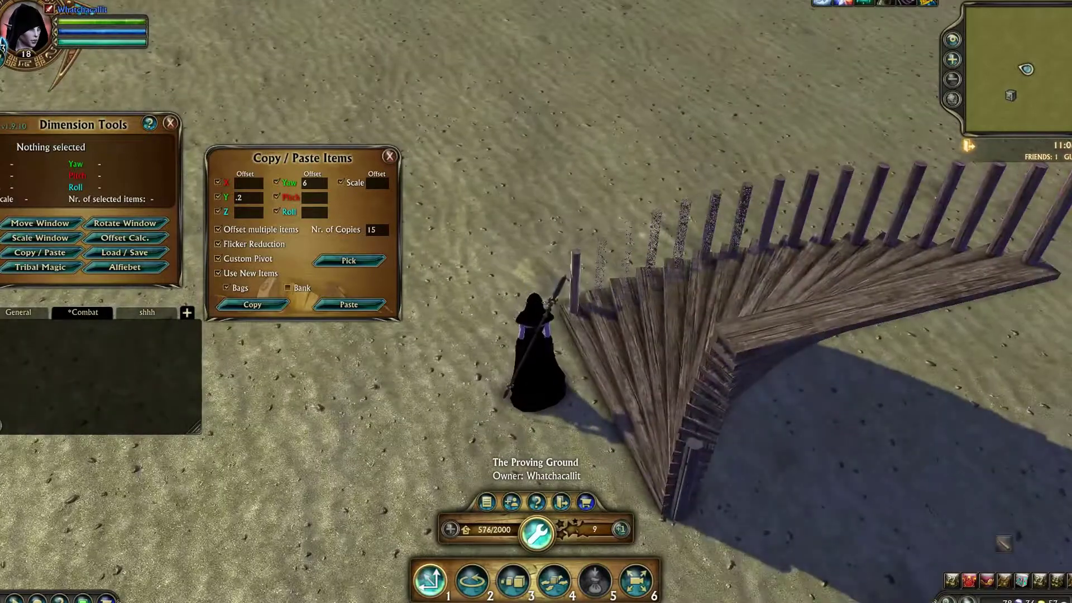
pyautogui.press('Delete')
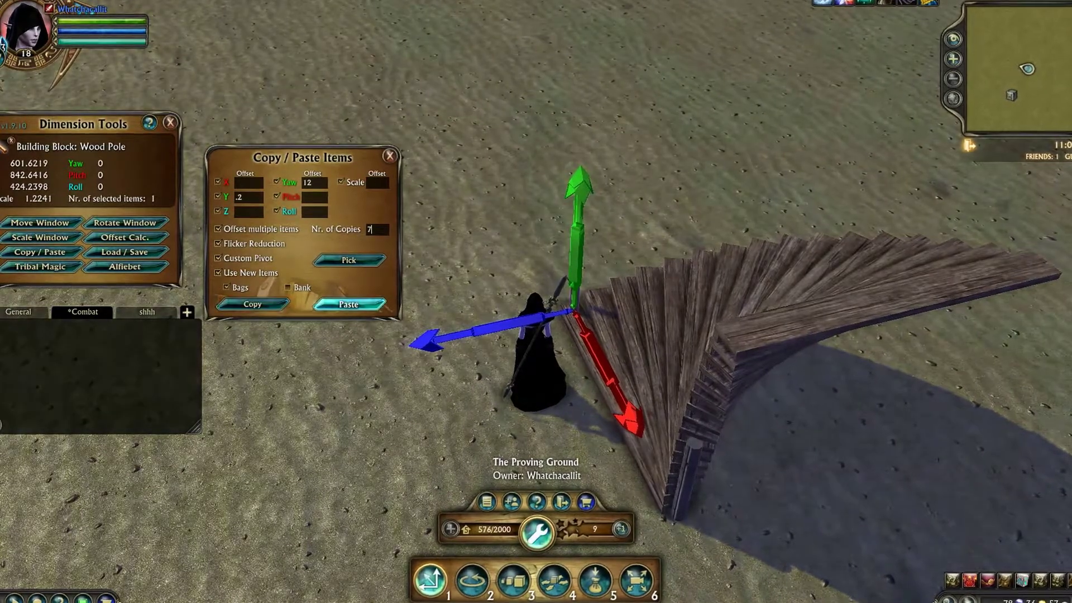
pyautogui.click(348, 304)
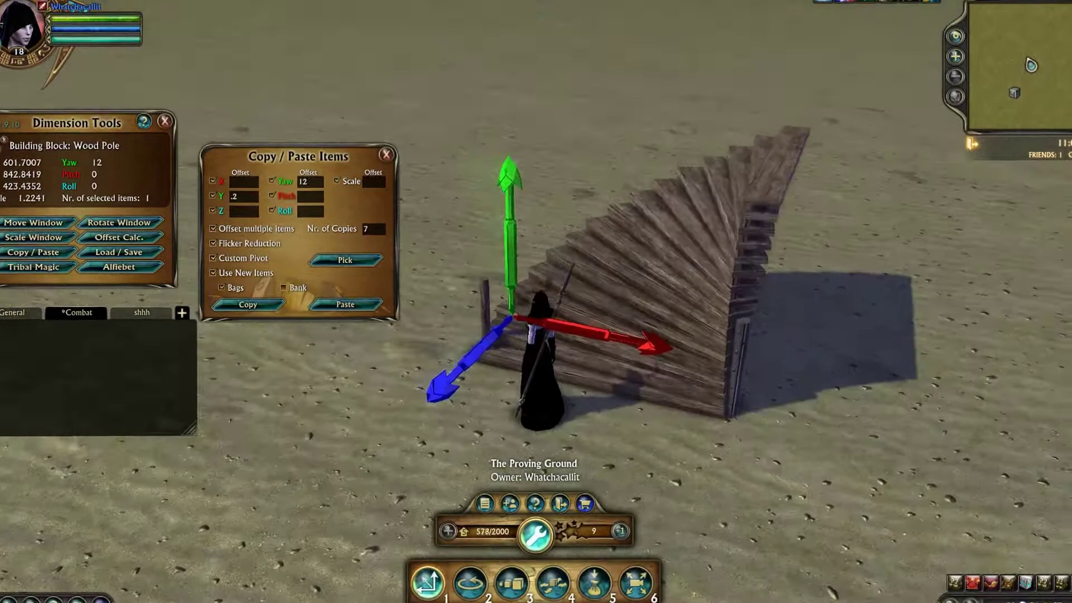